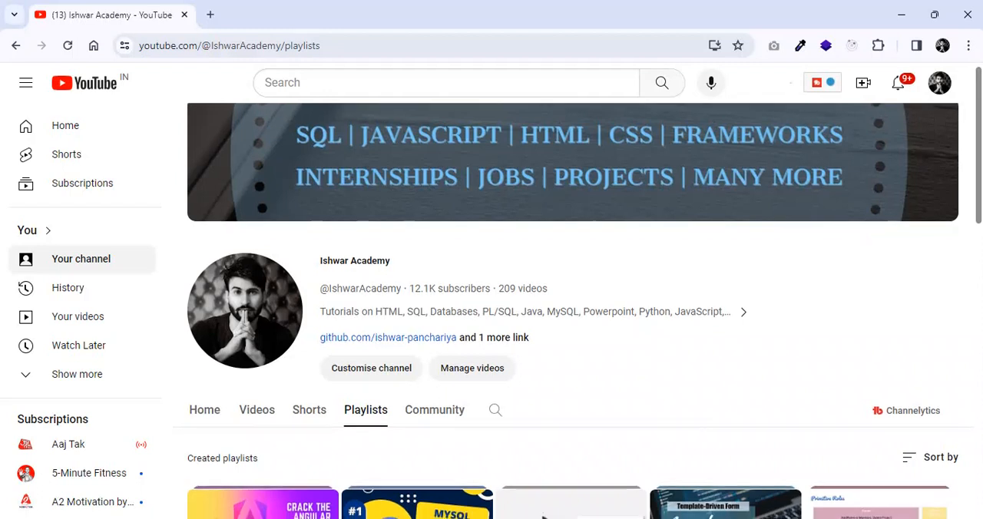
# Look through the channel's created playlists, including the MS SQL Server tutorial playlist for beginners
pyautogui.scroll(-4, 572, 308)
pyautogui.scroll(3, 573, 308)
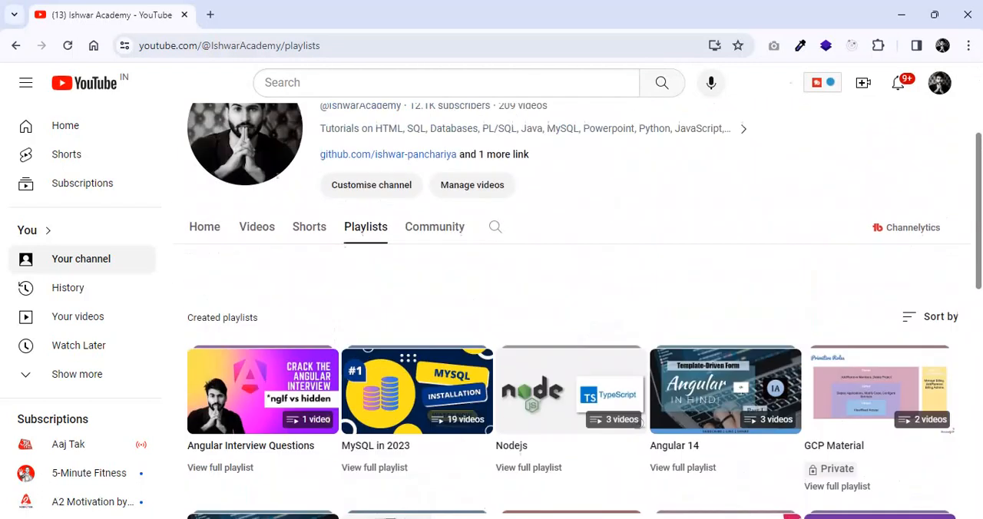
pyautogui.scroll(-5, 573, 307)
pyautogui.scroll(-1, 880, 261)
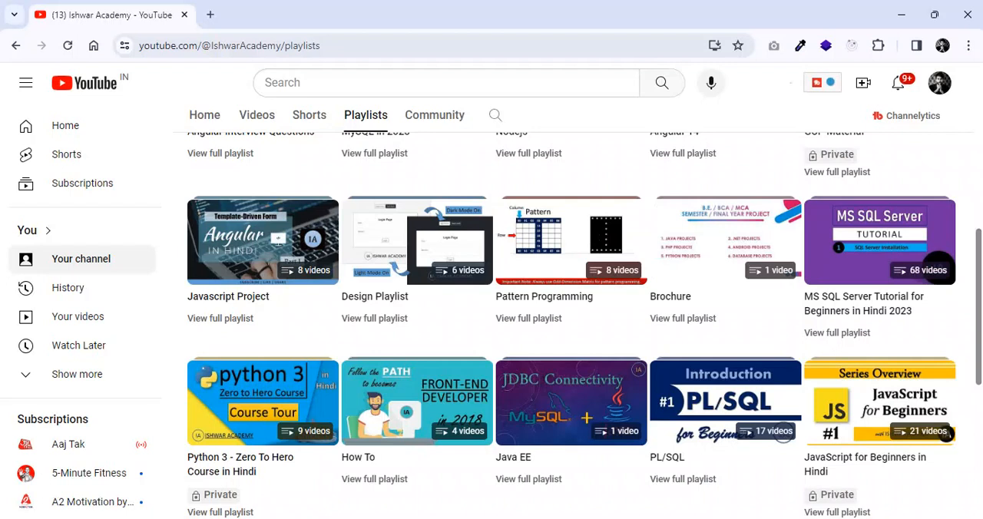
pyautogui.scroll(-1, 584, 323)
pyautogui.scroll(-3, 584, 323)
pyautogui.scroll(6, 584, 323)
pyautogui.scroll(3, 578, 311)
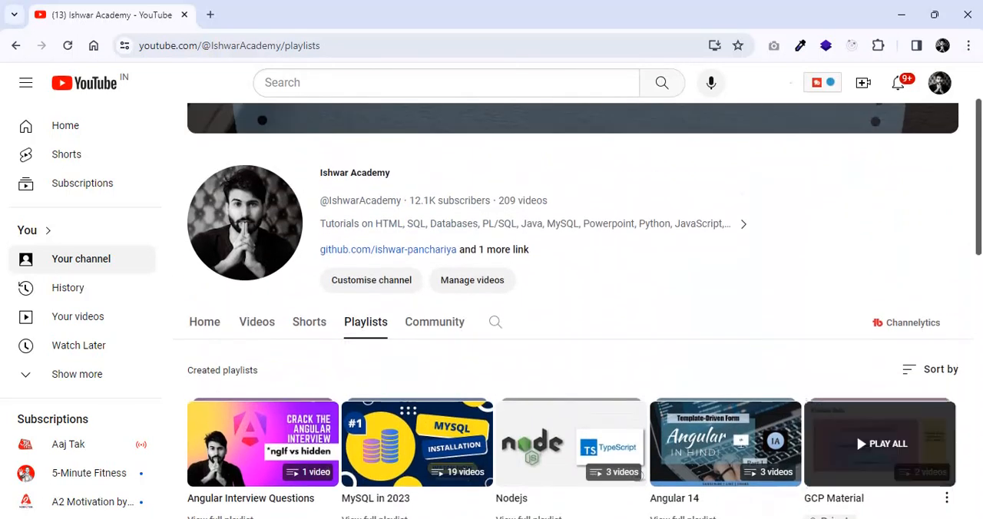
pyautogui.scroll(-6, 572, 322)
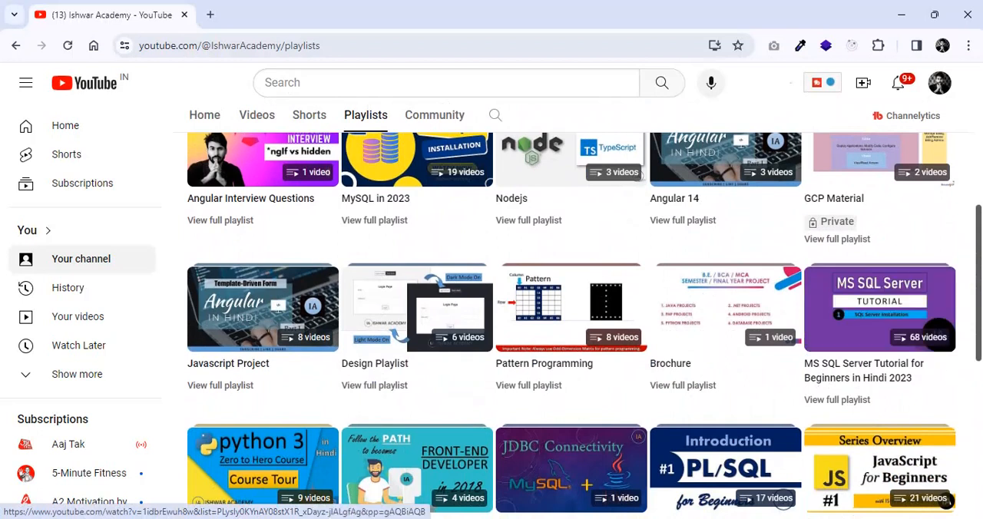
pyautogui.scroll(6, 879, 307)
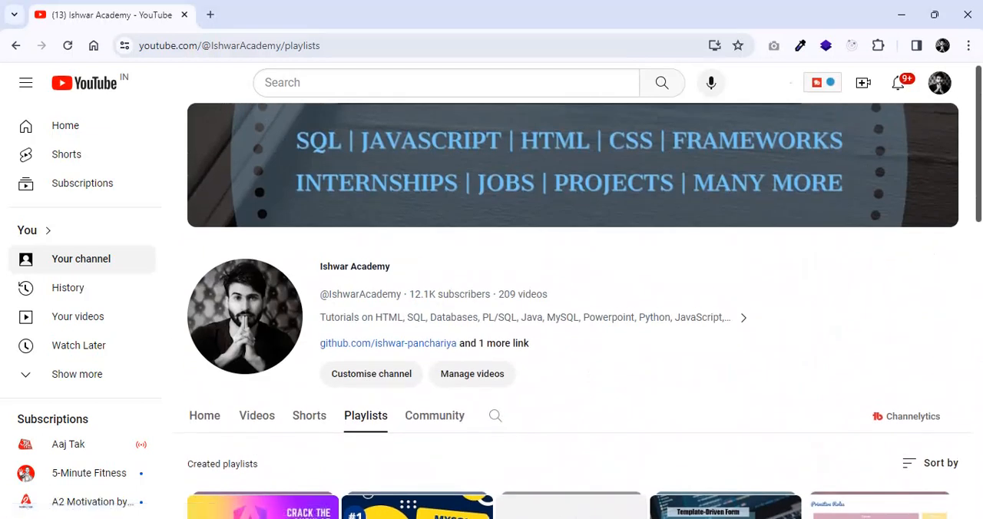
# Search Google for "sql server download" in a new tab and open Microsoft's SQL Server Downloads page
pyautogui.click(210, 15)
pyautogui.write('sql ')
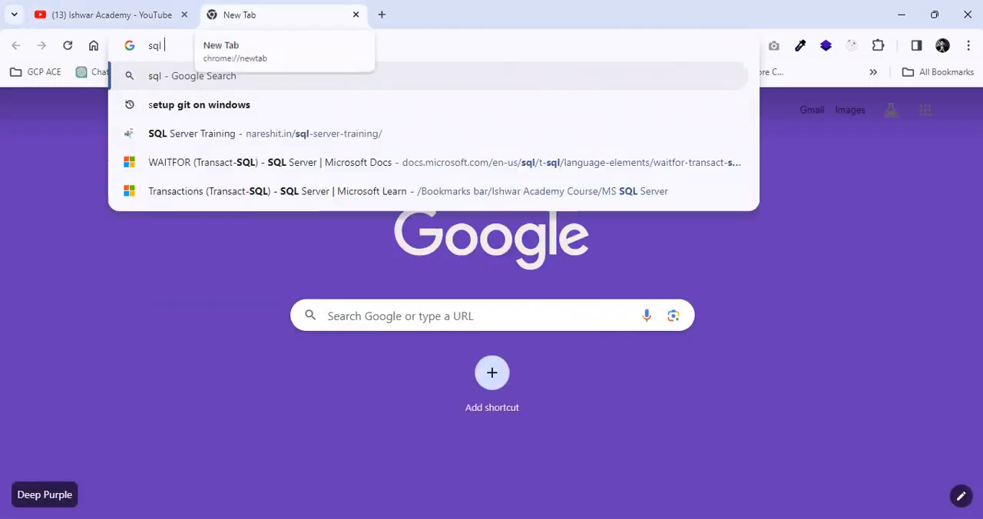
pyautogui.write('server downloa')
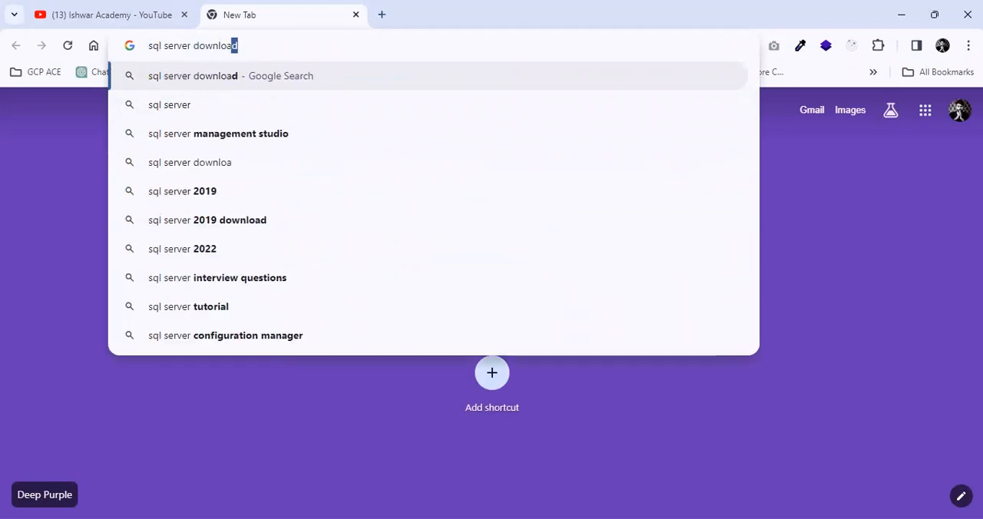
pyautogui.press('Return')
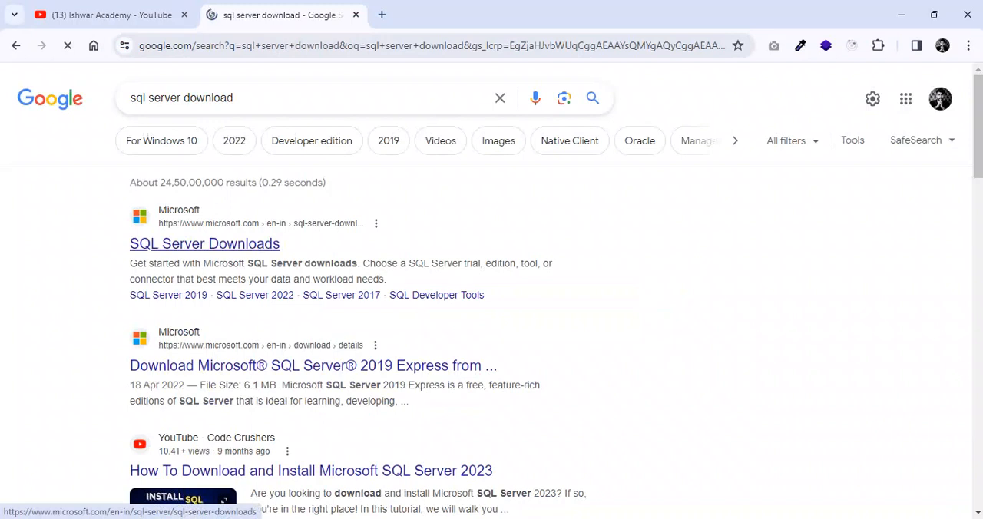
pyautogui.click(205, 243)
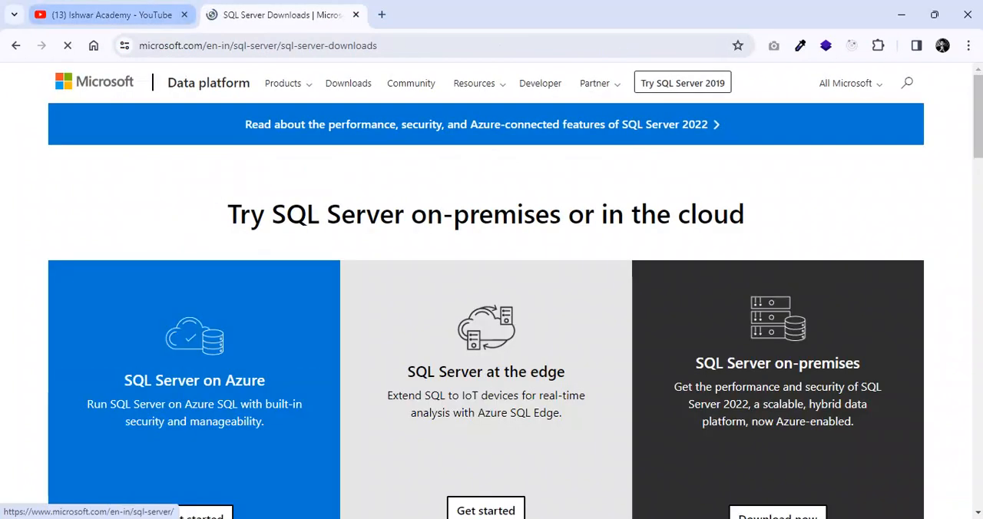
# Examine the SQL Server download options, down to the free specialized Developer and Express editions
pyautogui.scroll(-1, 492, 308)
pyautogui.scroll(-1, 492, 307)
pyautogui.scroll(1, 492, 307)
pyautogui.scroll(-1, 491, 307)
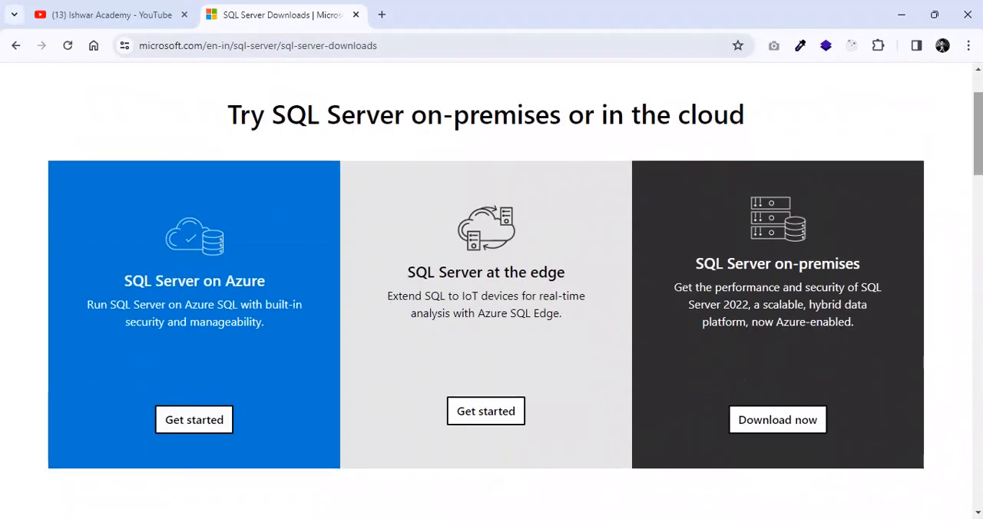
pyautogui.scroll(-1, 492, 307)
pyautogui.scroll(1, 492, 307)
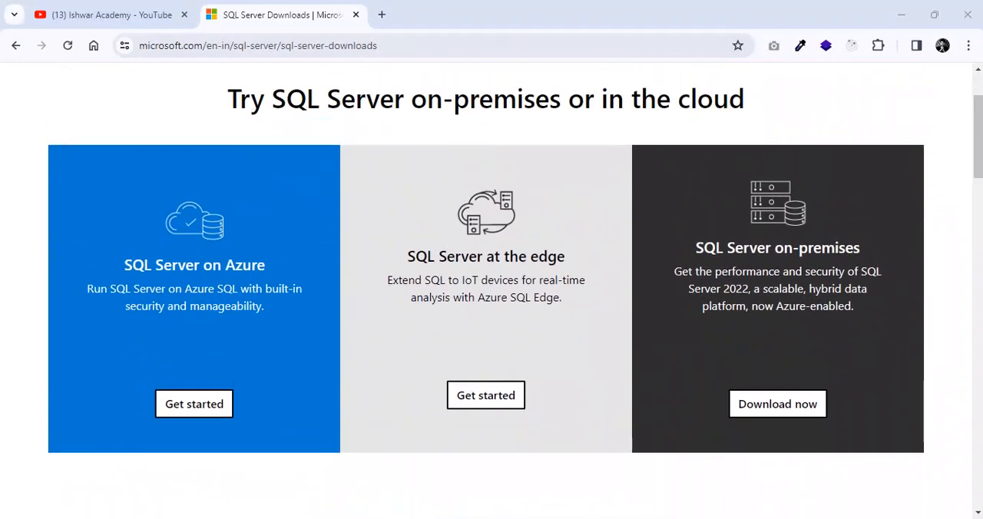
pyautogui.moveTo(979, 137); pyautogui.dragTo(979, 210)
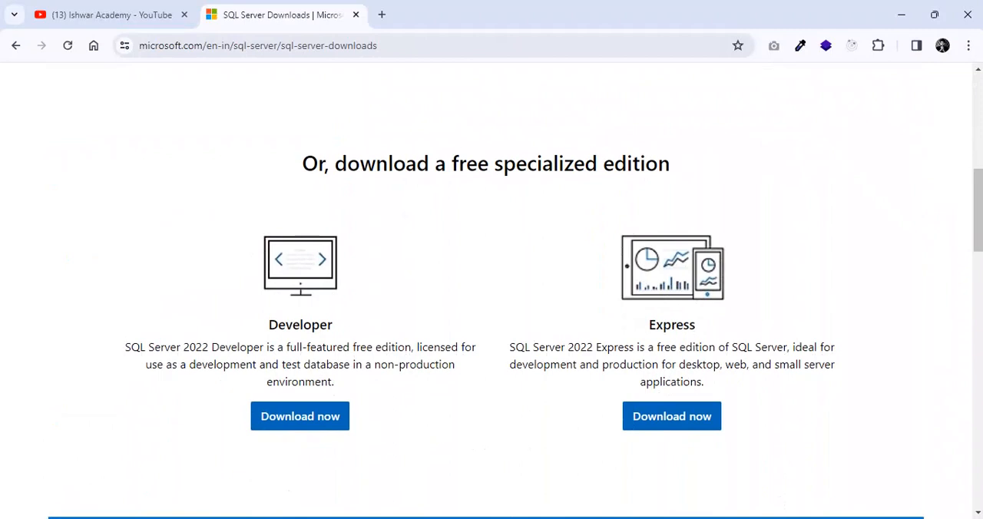
pyautogui.moveTo(335, 164); pyautogui.dragTo(670, 164)
pyautogui.click(671, 165)
pyautogui.moveTo(979, 211)
pyautogui.mouseDown()
pyautogui.moveTo(979, 122)
pyautogui.moveTo(979, 215)
pyautogui.mouseUp()
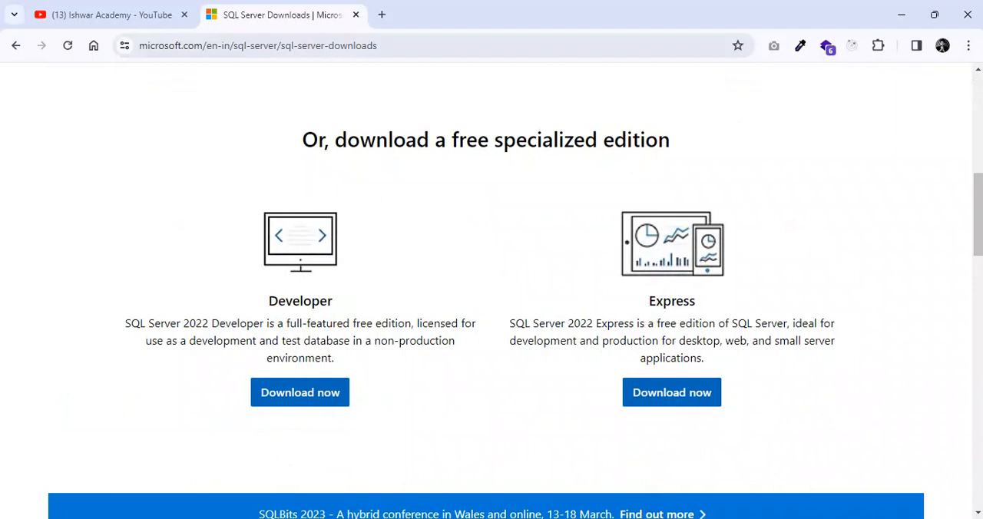
pyautogui.click(301, 393)
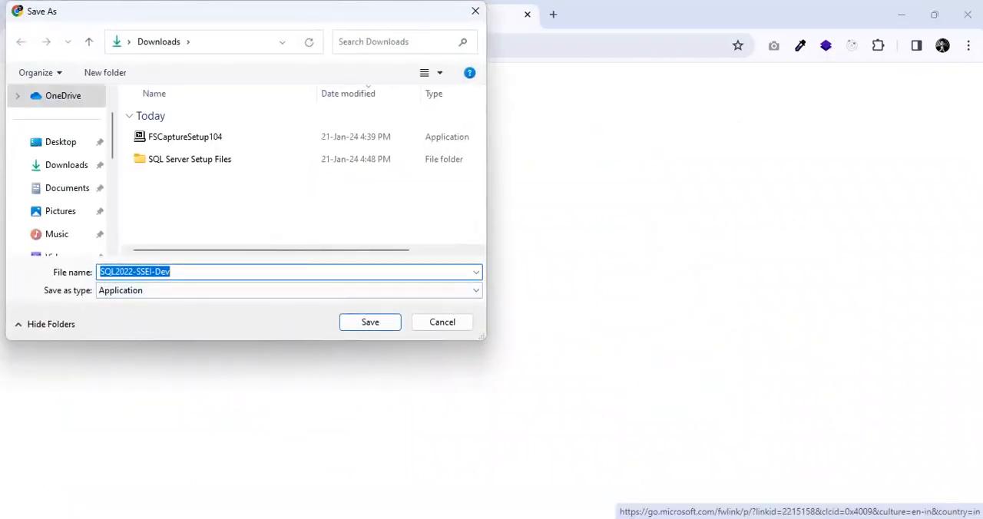
pyautogui.moveTo(115, 272); pyautogui.dragTo(133, 272)
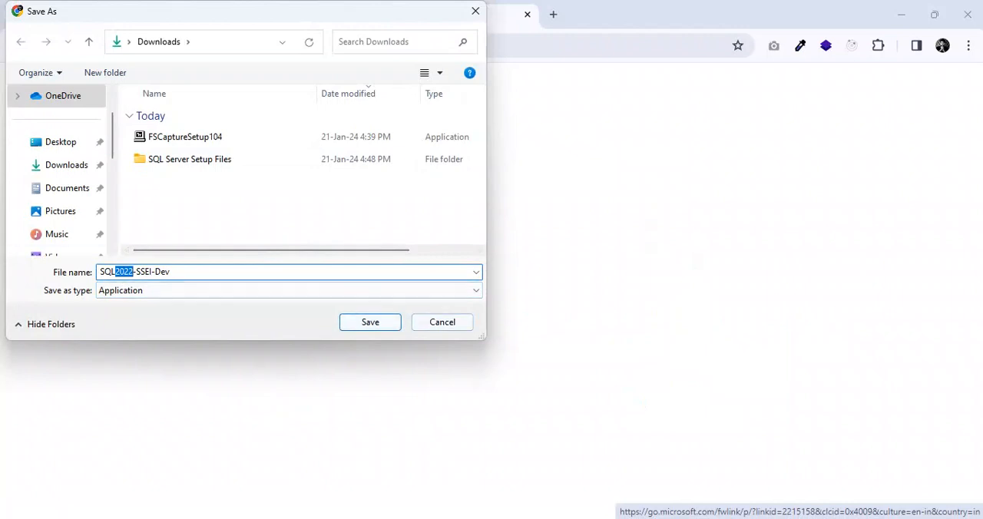
pyautogui.click(442, 322)
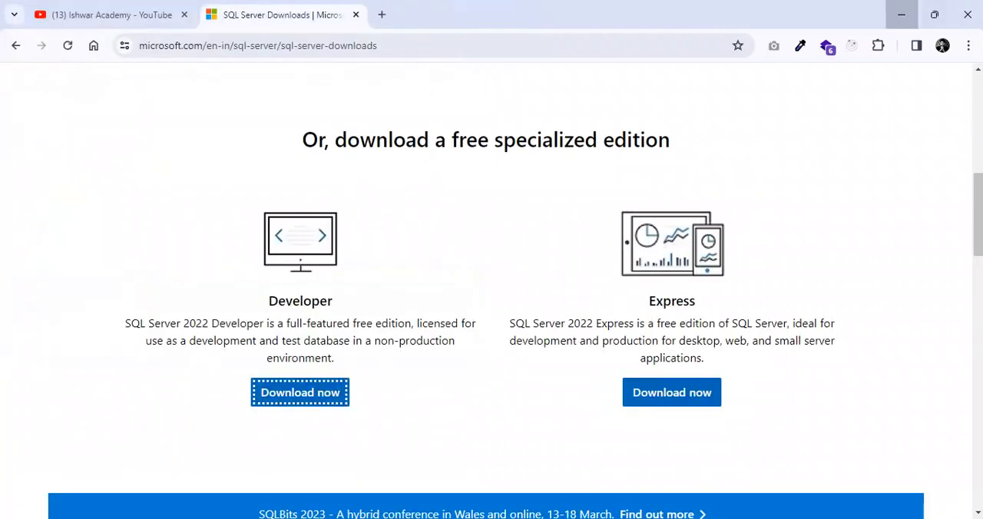
# Switch to the SQL Server Setup Files folder from the desktop and run SQL2022-SSEI-Dev as administrator
pyautogui.click(902, 14)
pyautogui.doubleClick(26, 173)
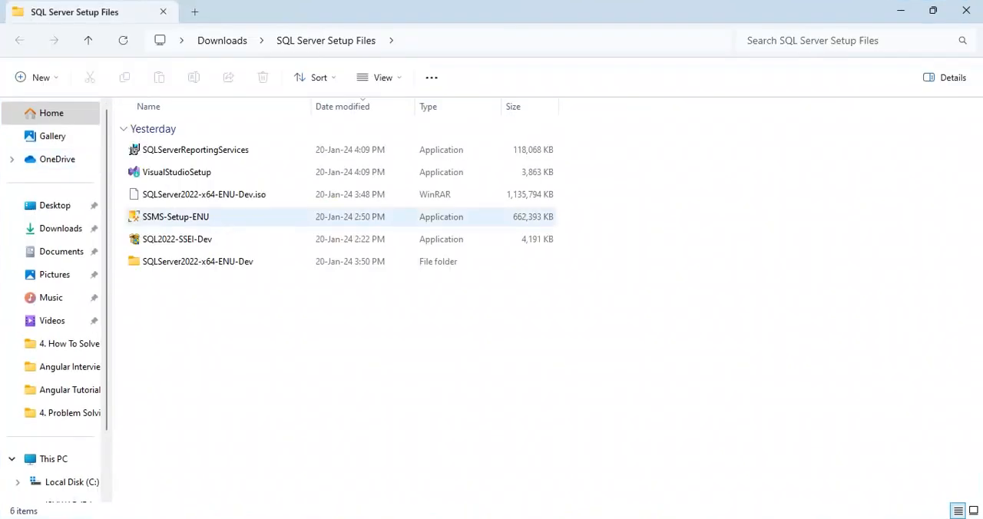
pyautogui.click(177, 240)
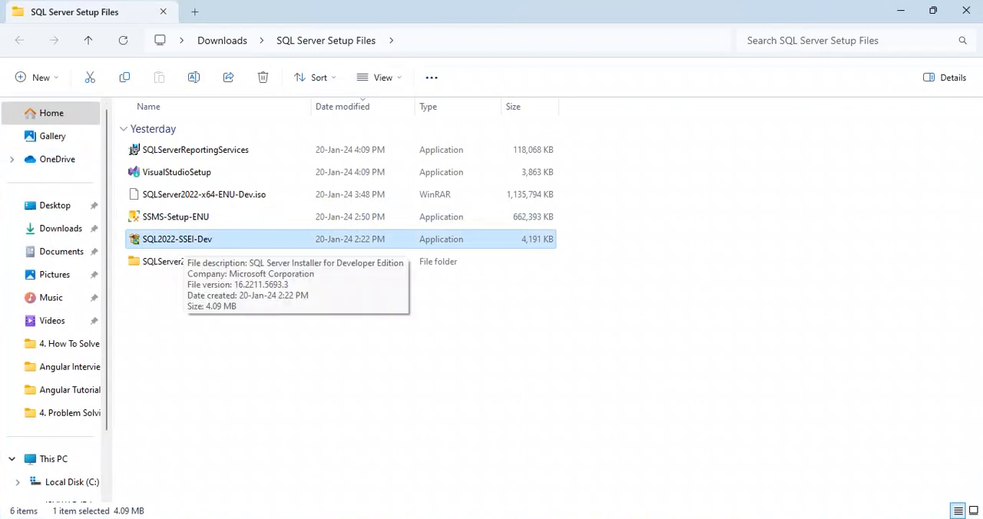
pyautogui.rightClick(195, 240)
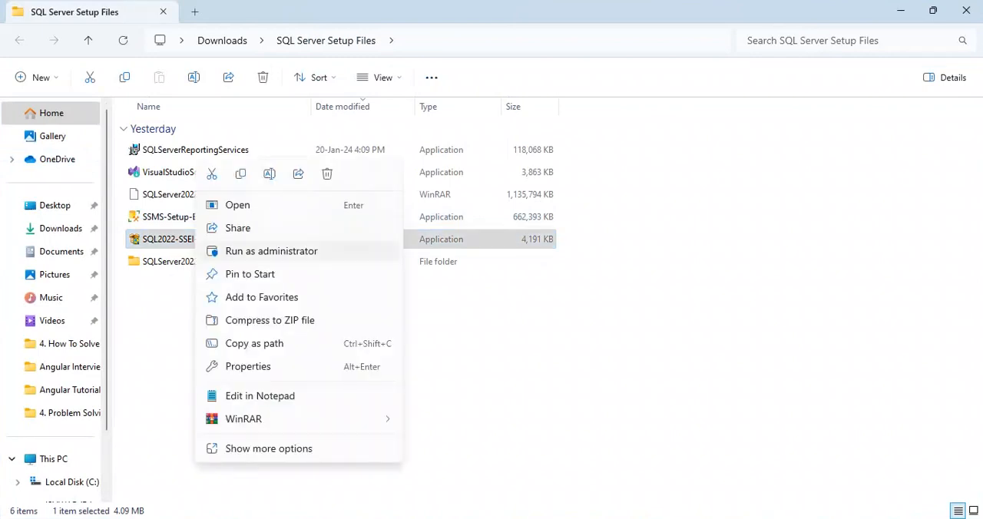
pyautogui.click(272, 251)
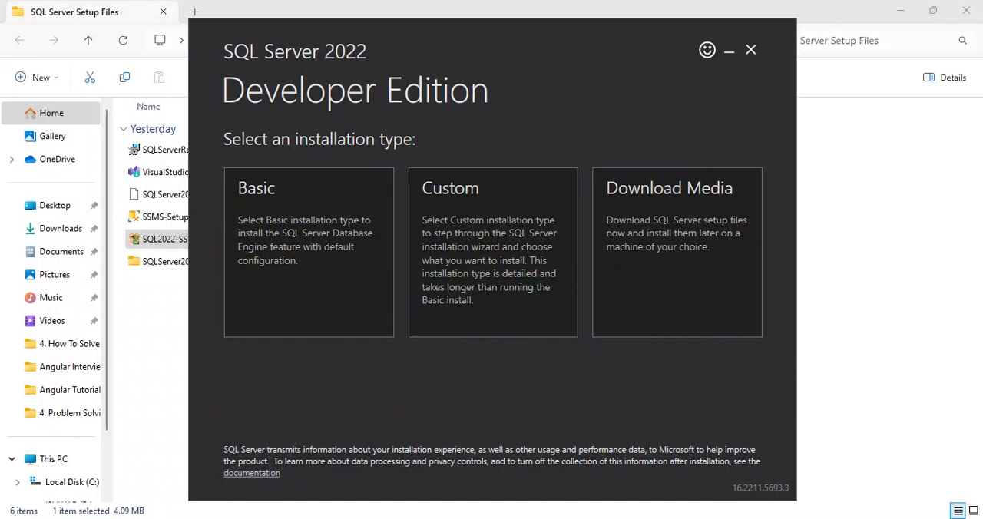
# Choose Download Media in the installer and start downloading the English ISO package to the Downloads folder
pyautogui.moveTo(568, 53)
pyautogui.mouseDown()
pyautogui.moveTo(681, 83)
pyautogui.moveTo(571, 55)
pyautogui.mouseUp()
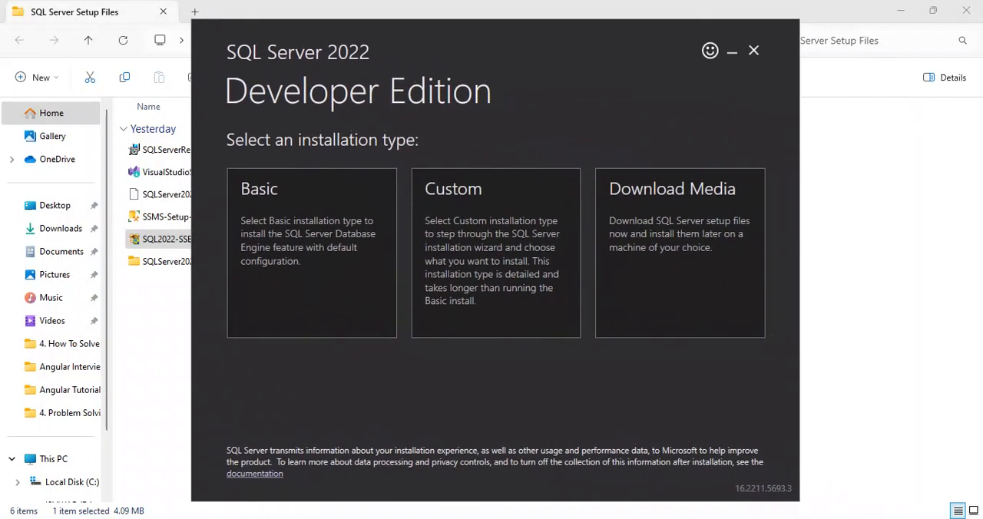
pyautogui.click(680, 254)
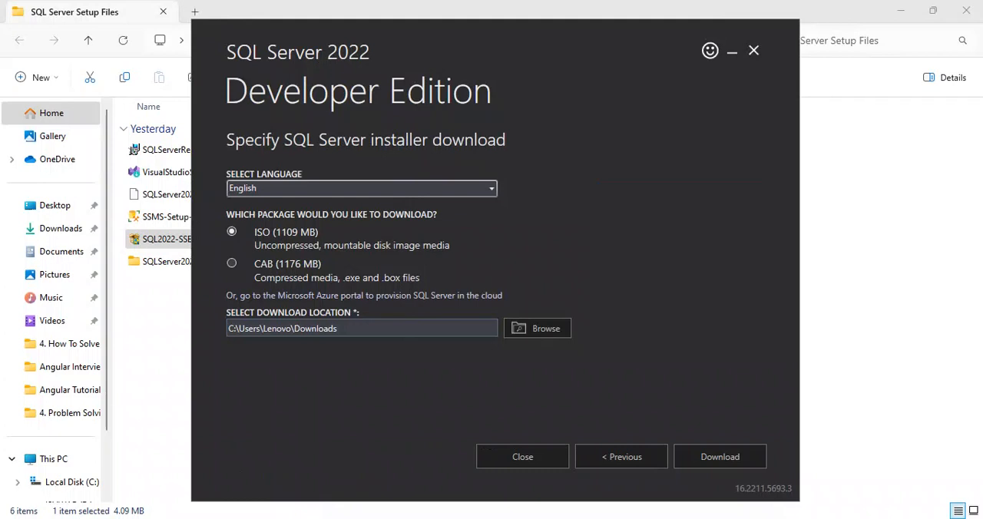
pyautogui.click(492, 189)
pyautogui.click(491, 189)
pyautogui.click(492, 189)
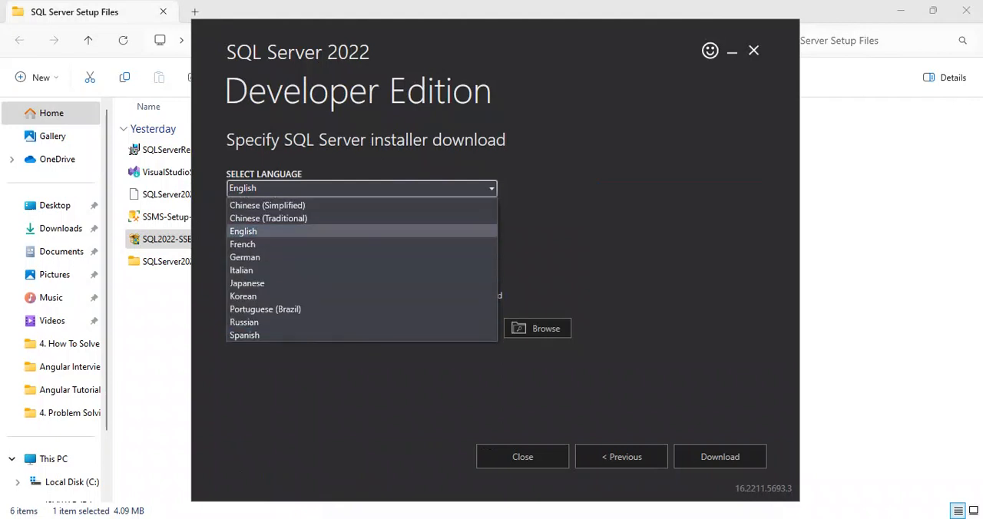
pyautogui.click(492, 189)
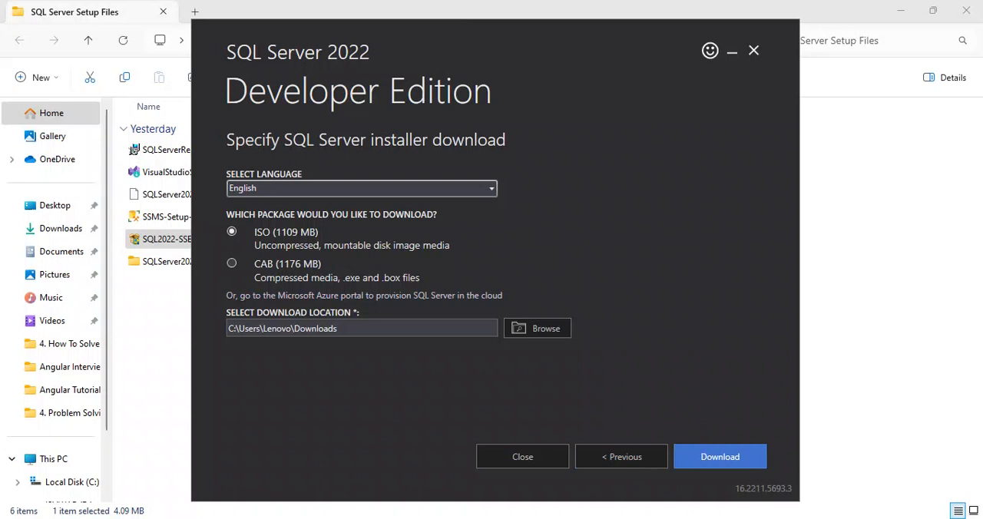
pyautogui.click(720, 456)
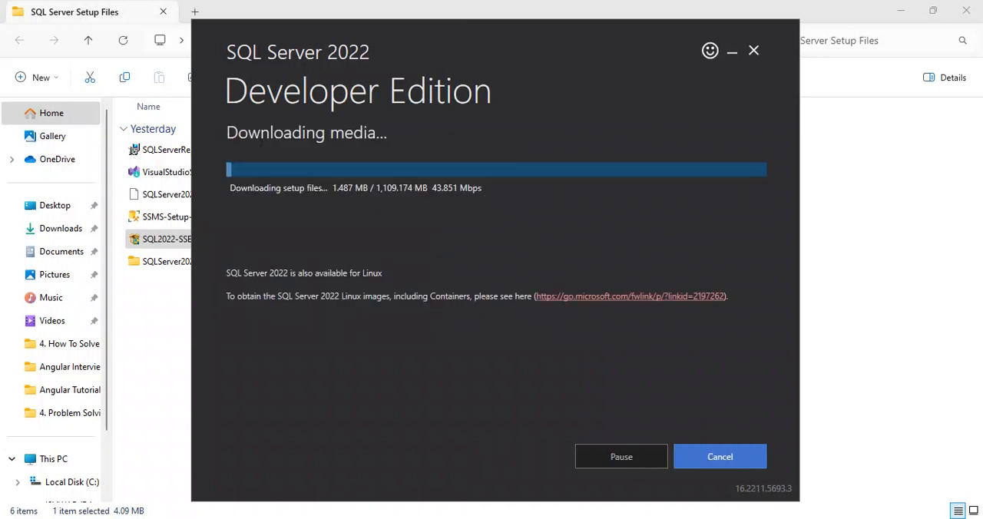
# Pause the media download and inspect the existing SQLServer2022-x64-ENU-Dev folder and ISO file among the setup files
pyautogui.click(622, 456)
pyautogui.moveTo(537, 39); pyautogui.dragTo(718, 59)
pyautogui.click(254, 346)
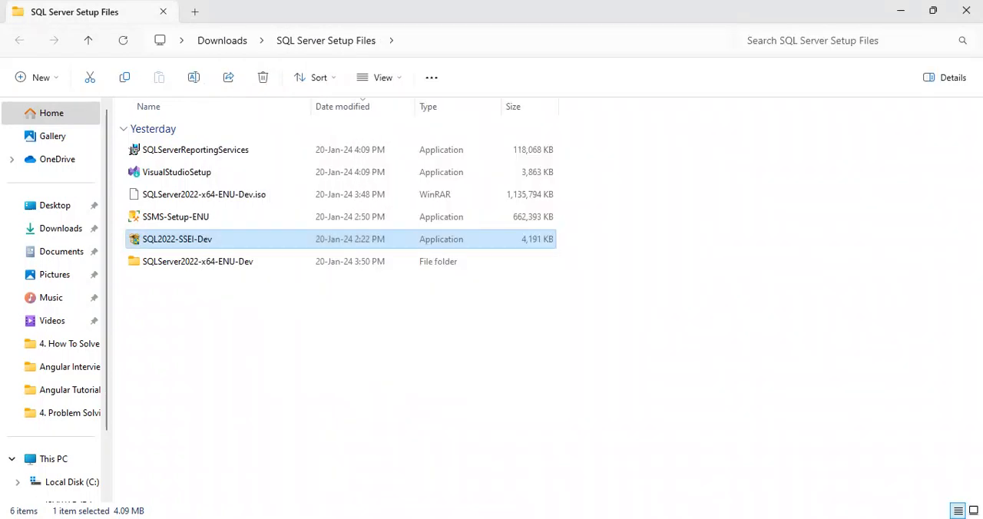
pyautogui.click(198, 262)
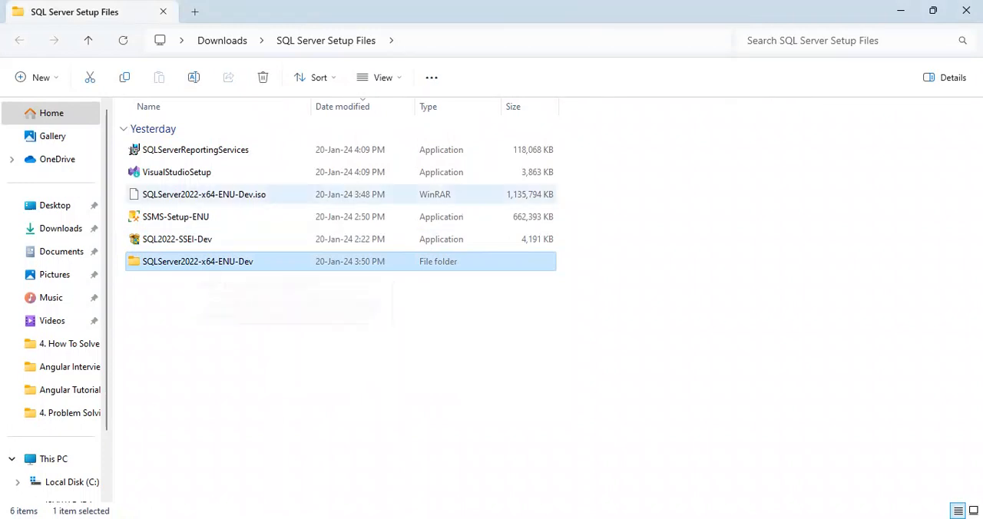
pyautogui.click(203, 195)
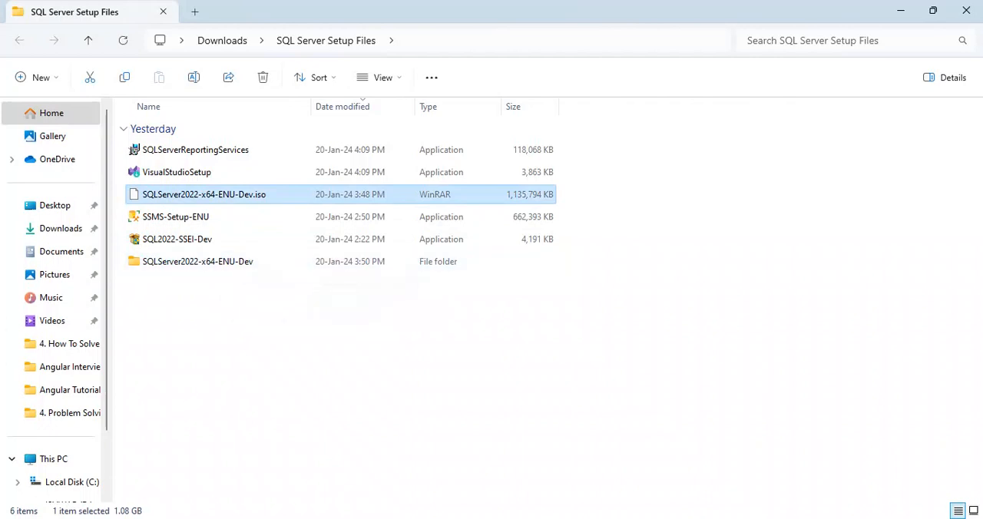
pyautogui.rightClick(237, 194)
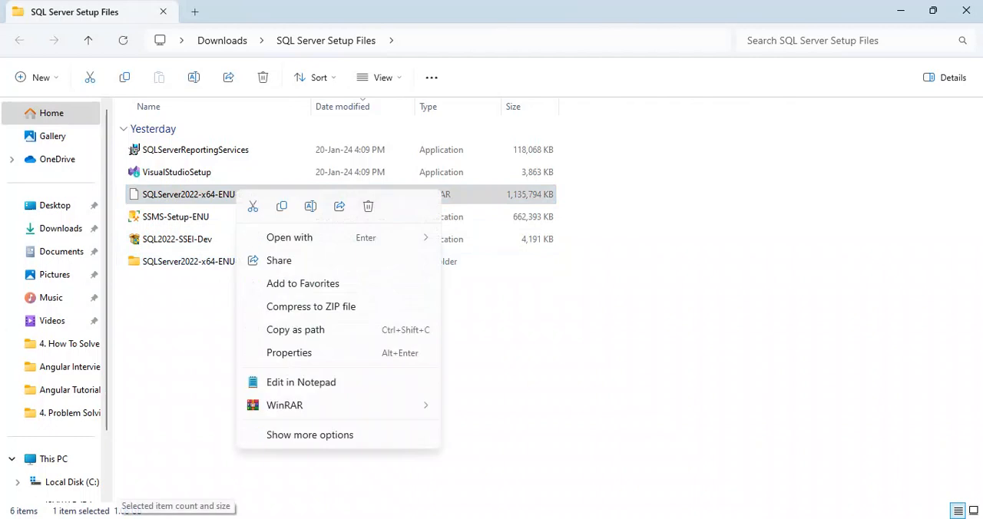
pyautogui.click(500, 330)
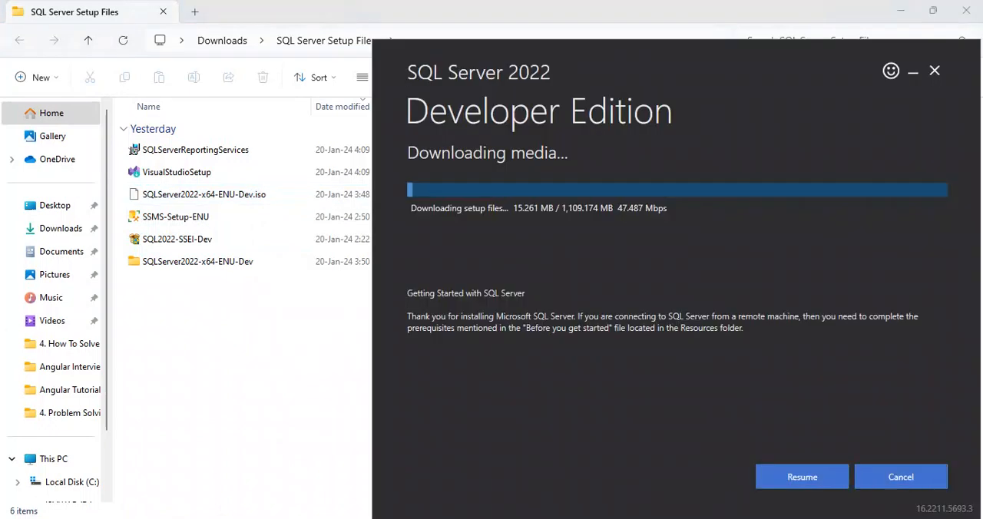
# Cancel the media download and return to the installation type selection
pyautogui.click(901, 477)
pyautogui.click(673, 317)
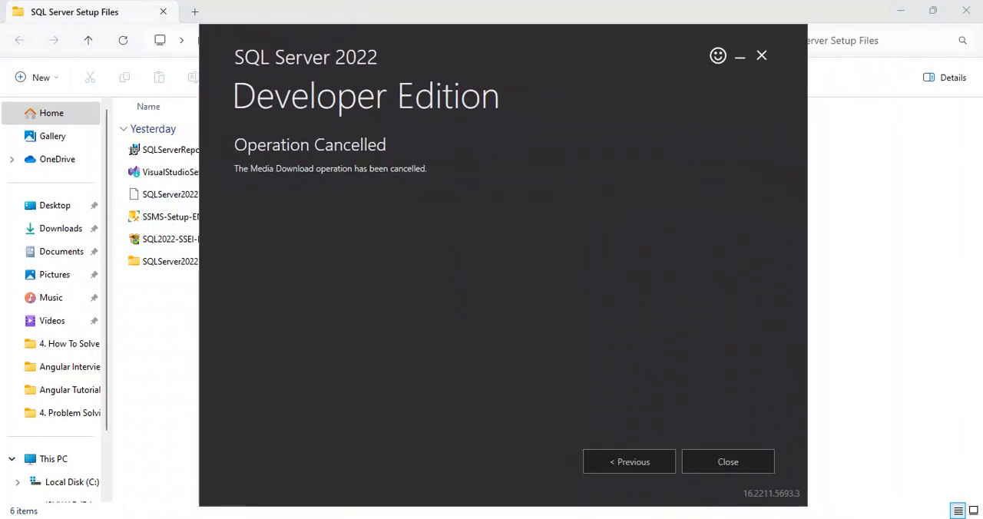
pyautogui.click(632, 461)
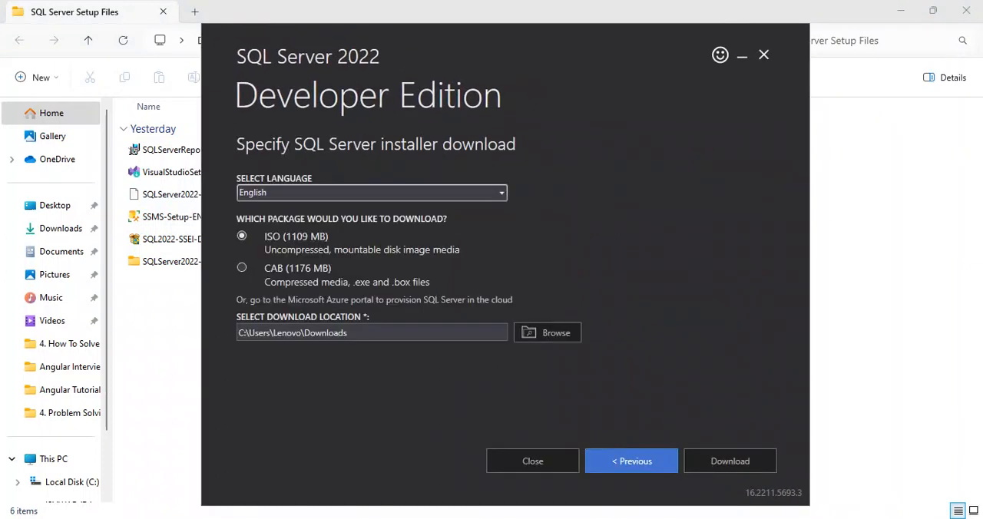
pyautogui.click(631, 461)
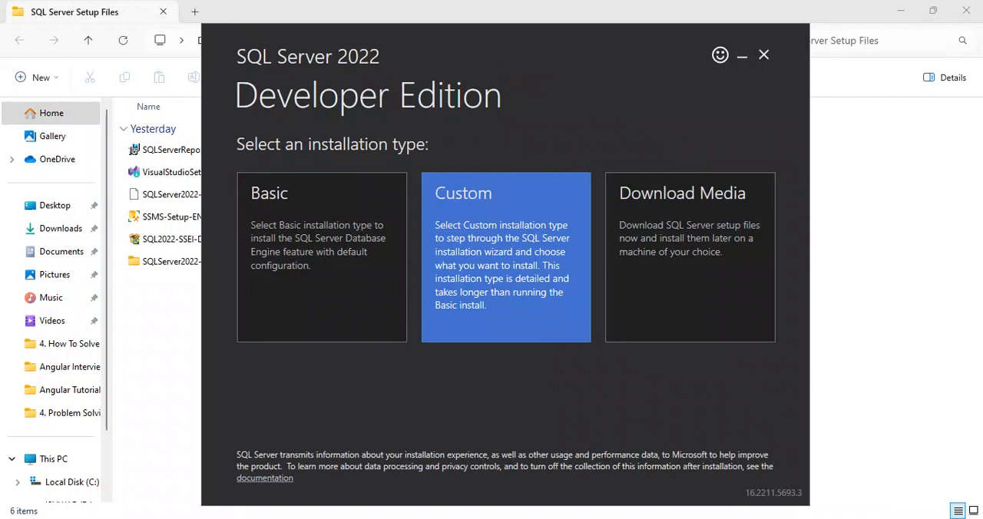
# Move the installer window aside and open the SQLServer2022-x64-ENU-Dev folder
pyautogui.moveTo(568, 57); pyautogui.dragTo(738, 67)
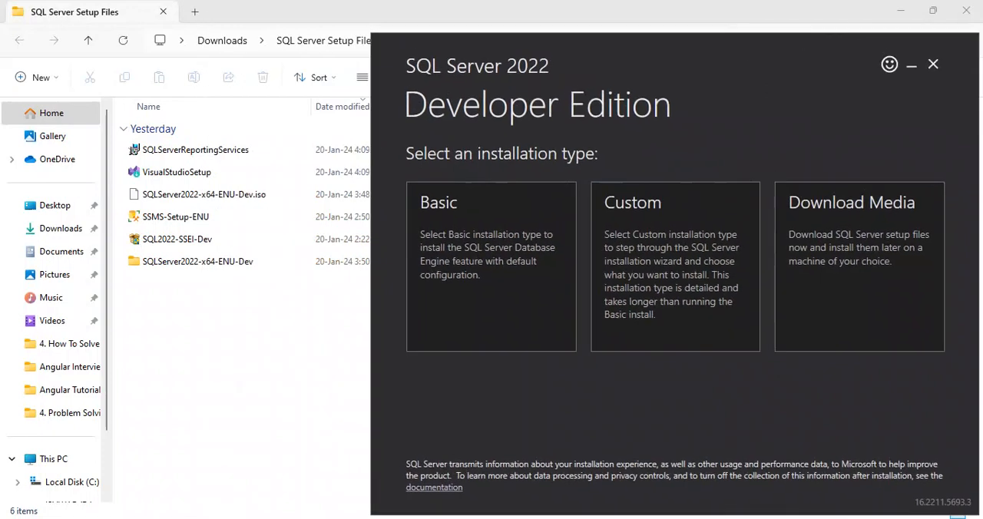
pyautogui.doubleClick(192, 261)
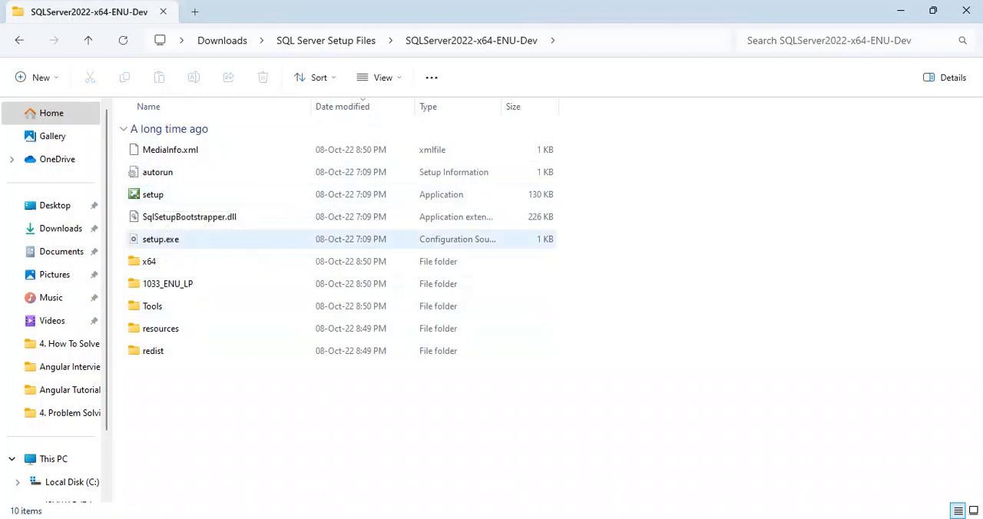
# Run the setup application as administrator and start a new SQL Server standalone installation
pyautogui.rightClick(153, 192)
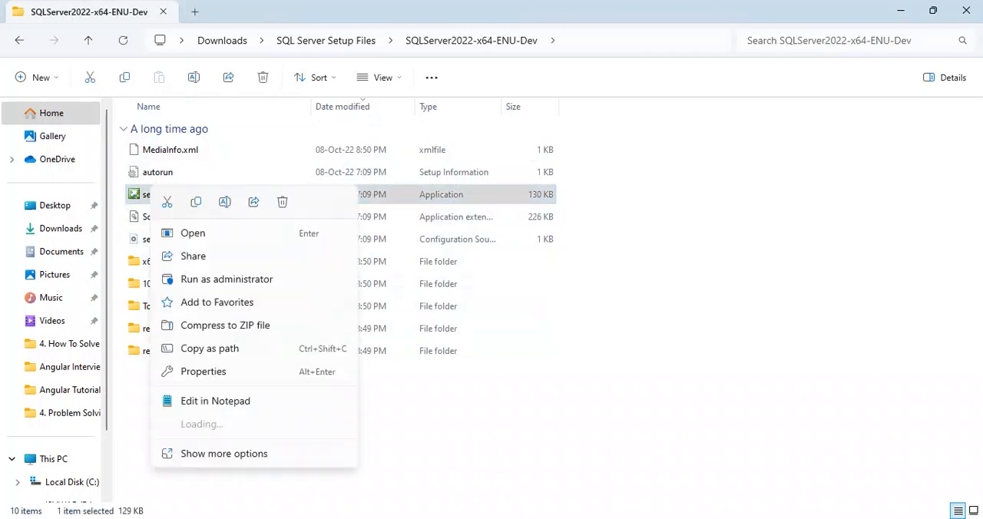
pyautogui.click(227, 278)
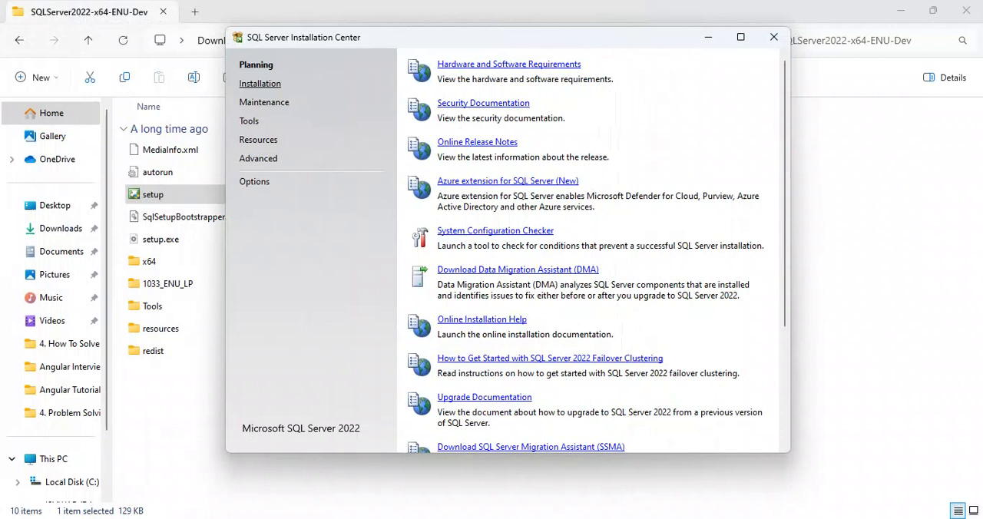
pyautogui.click(259, 83)
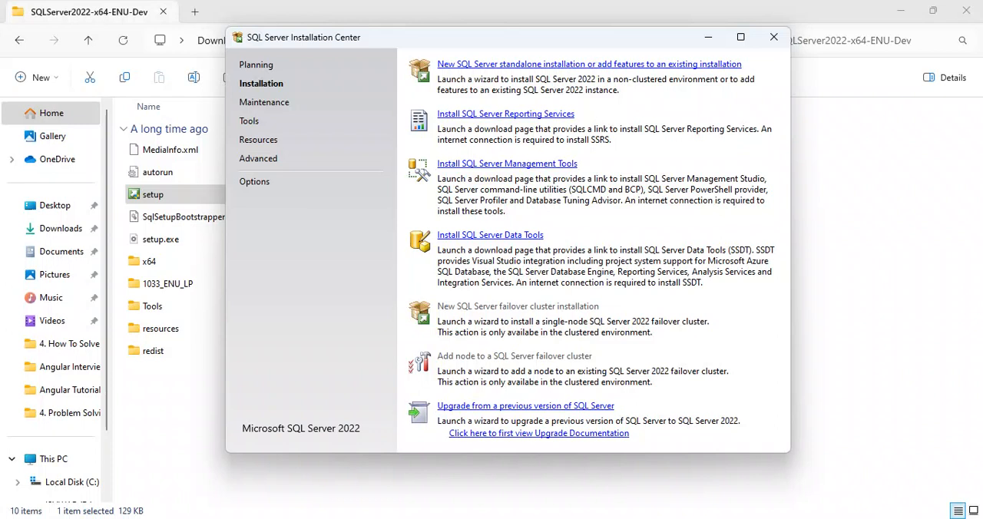
pyautogui.click(590, 64)
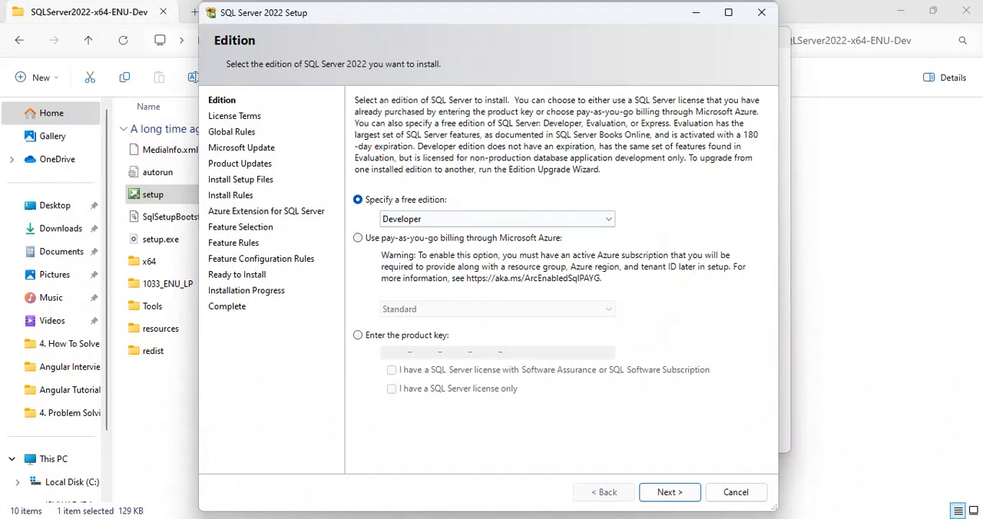
# Specify the free Developer edition and continue to the license terms
pyautogui.click(497, 220)
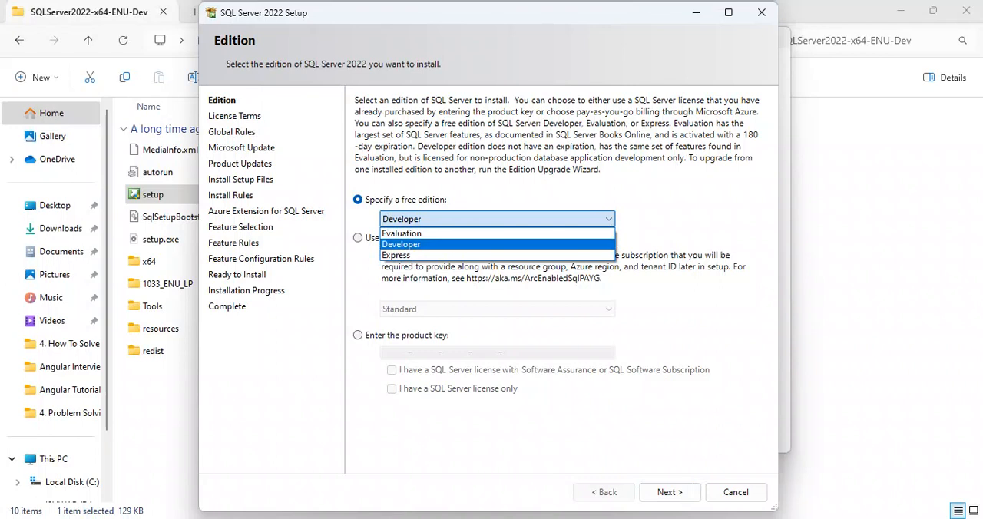
pyautogui.click(421, 245)
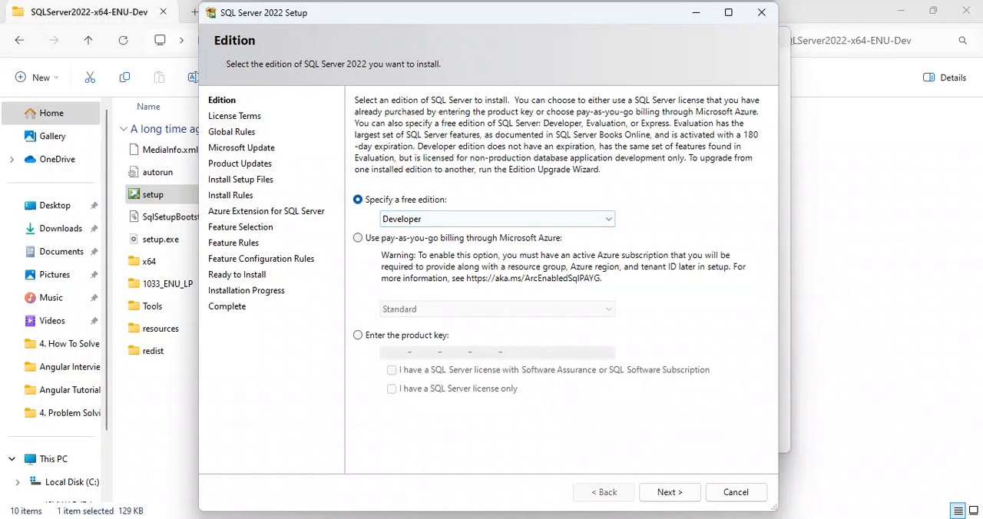
pyautogui.click(669, 492)
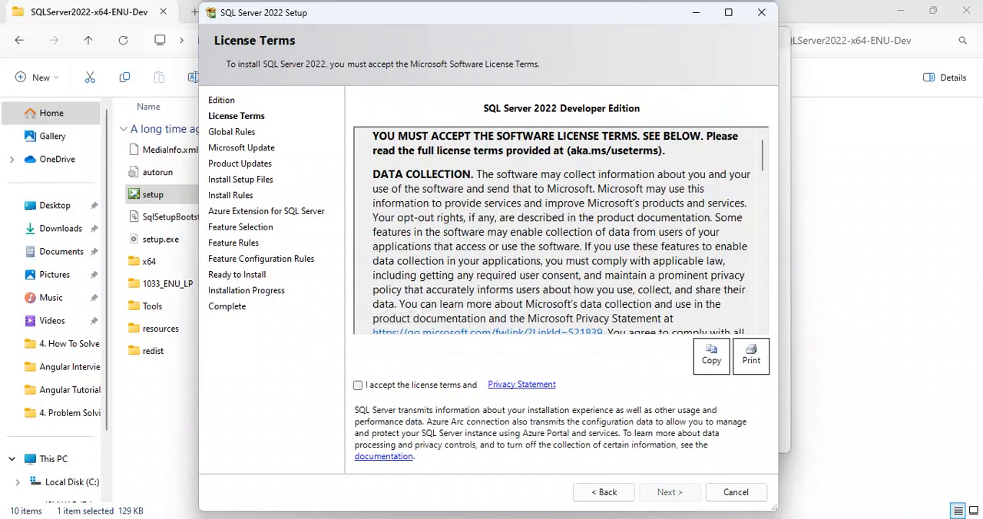
# Accept the license terms, look through the agreement text and continue the setup
pyautogui.click(358, 385)
pyautogui.scroll(-15, 561, 230)
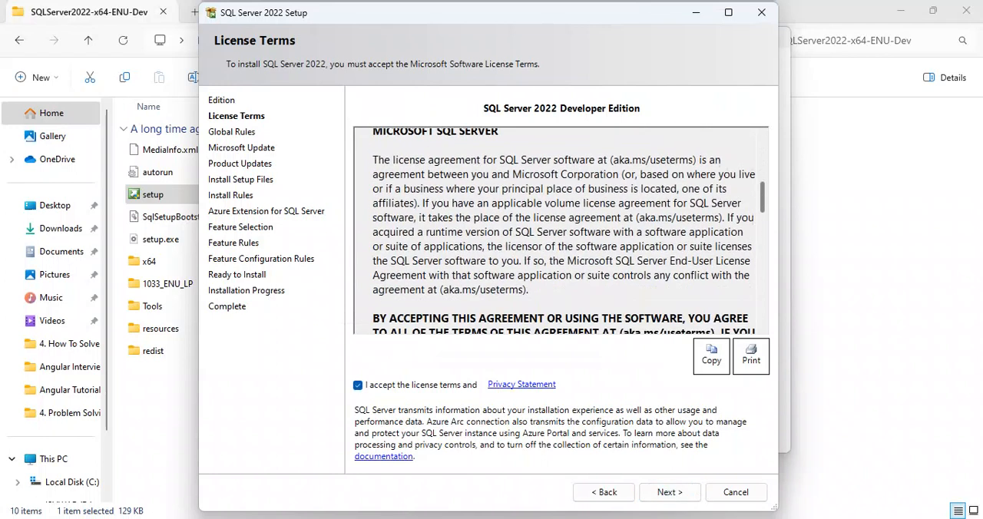
pyautogui.moveTo(762, 276); pyautogui.dragTo(762, 156)
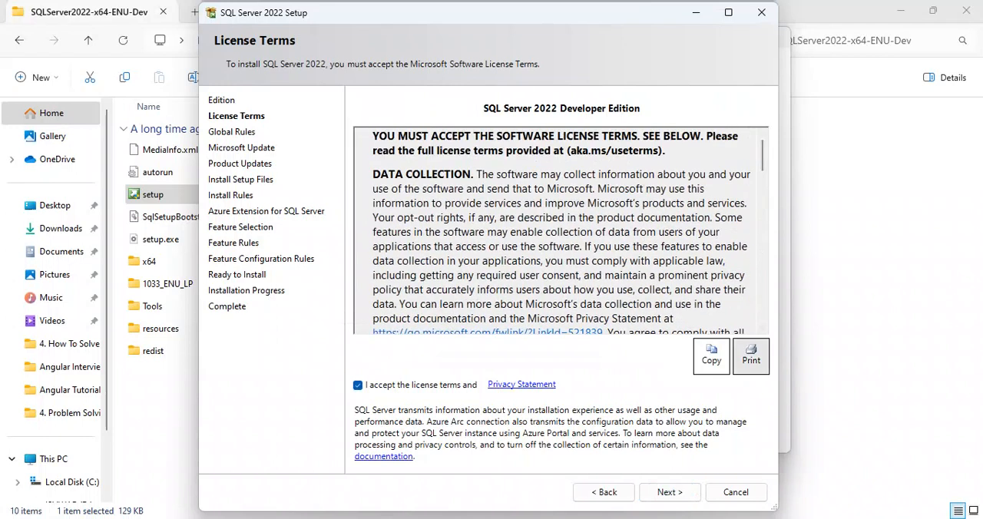
pyautogui.moveTo(374, 174); pyautogui.dragTo(542, 233)
pyautogui.click(642, 246)
pyautogui.click(670, 493)
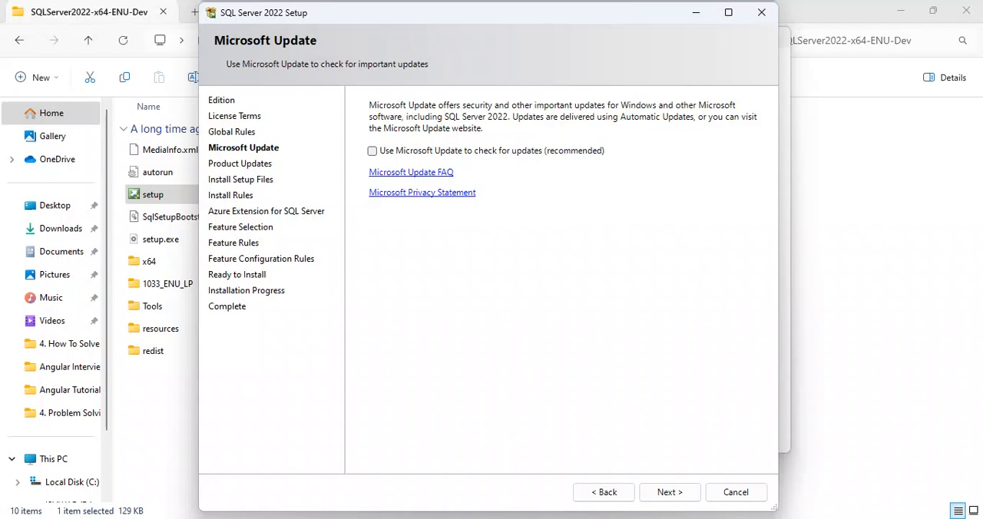
# Continue without Microsoft Update, pass the install rules and exclude the Azure Extension for SQL Server
pyautogui.click(670, 492)
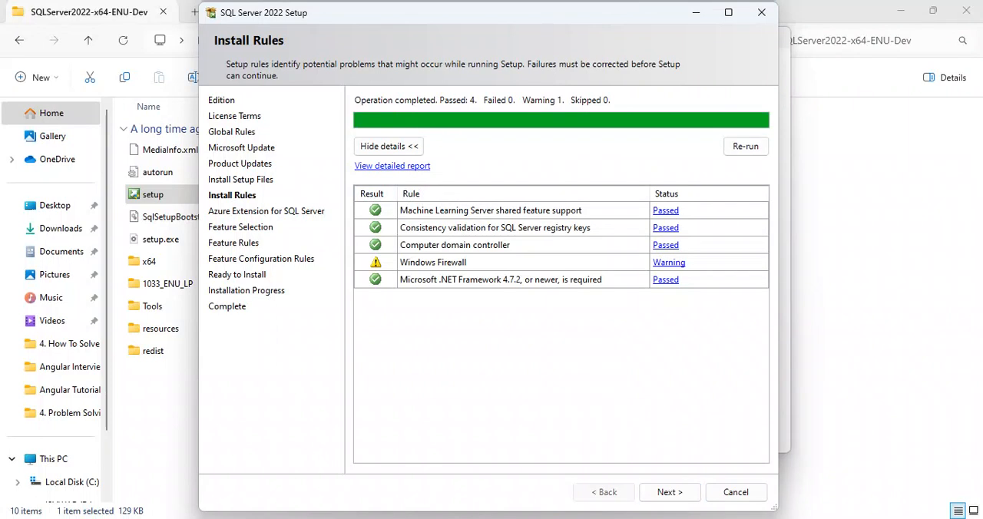
pyautogui.click(670, 493)
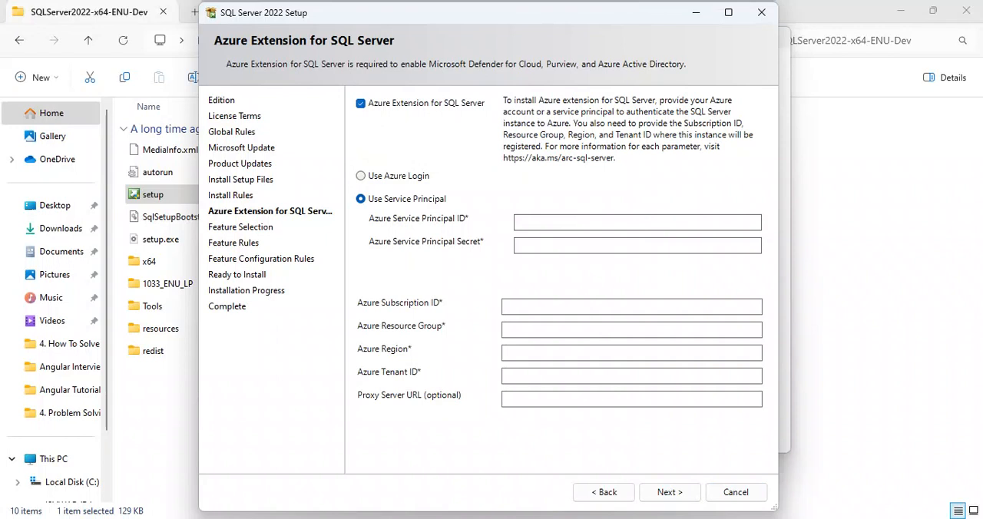
pyautogui.click(361, 104)
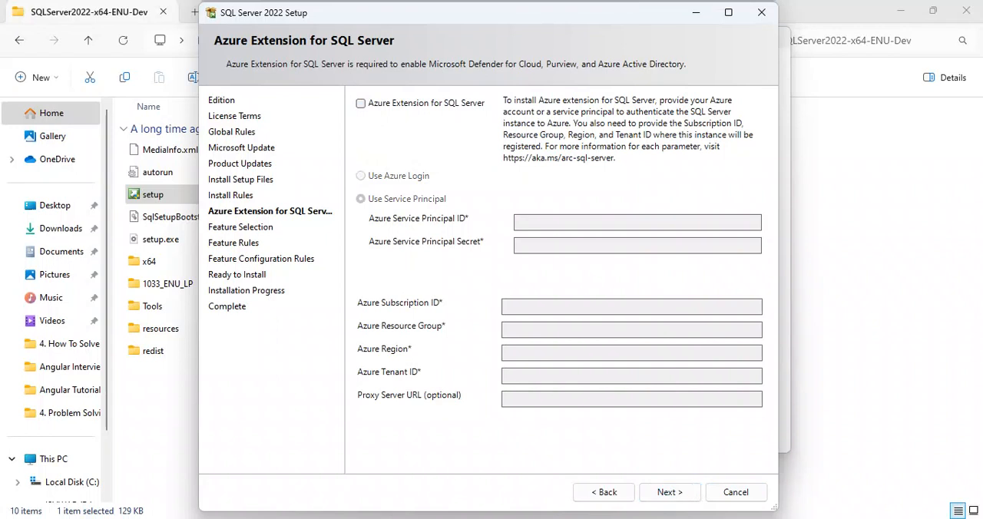
pyautogui.click(670, 493)
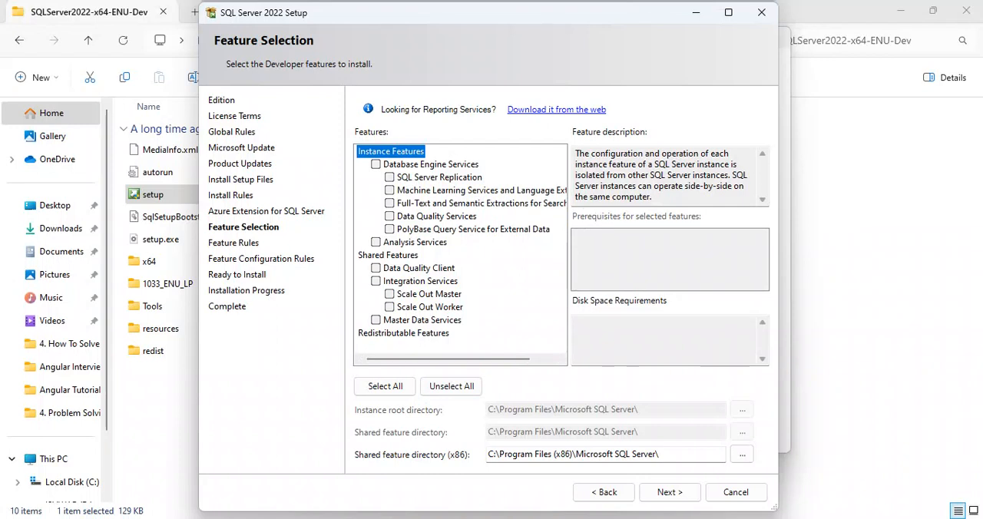
# Select Database Engine Services for installation and check its prerequisites and disk space requirements
pyautogui.click(376, 165)
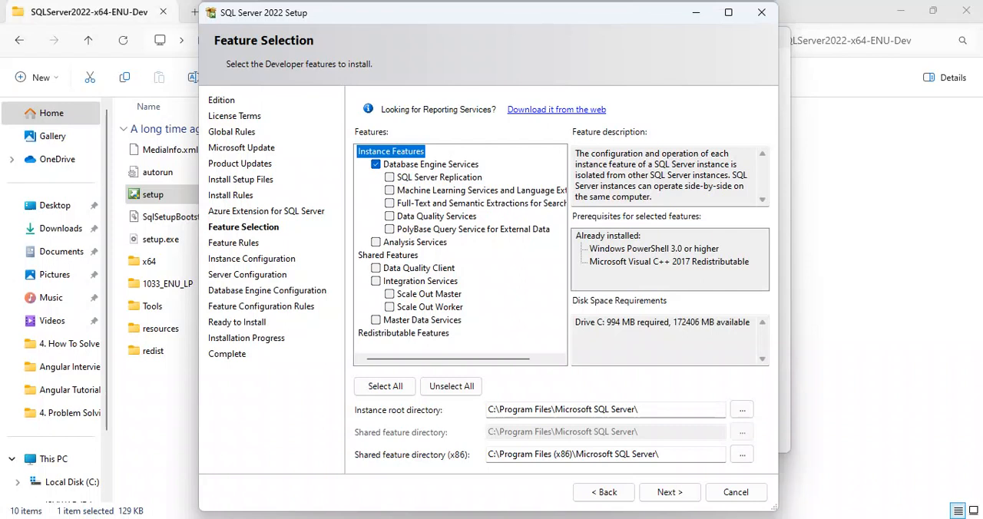
pyautogui.click(654, 248)
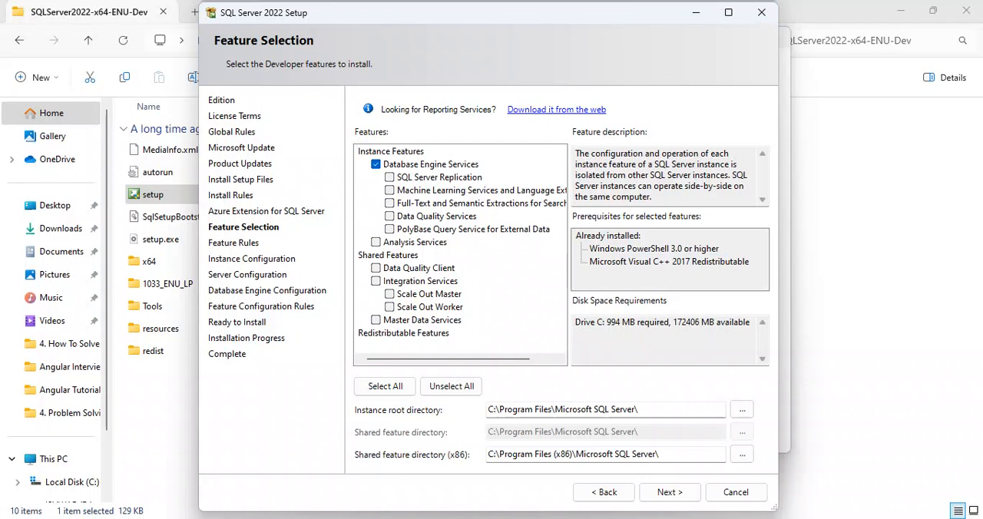
pyautogui.moveTo(576, 323); pyautogui.dragTo(746, 323)
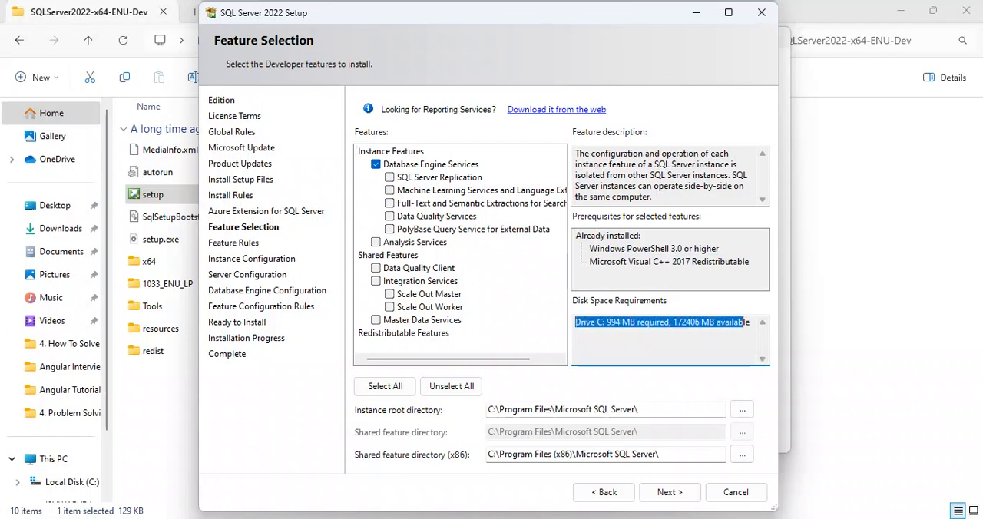
pyautogui.click(693, 324)
pyautogui.moveTo(607, 323); pyautogui.dragTo(666, 322)
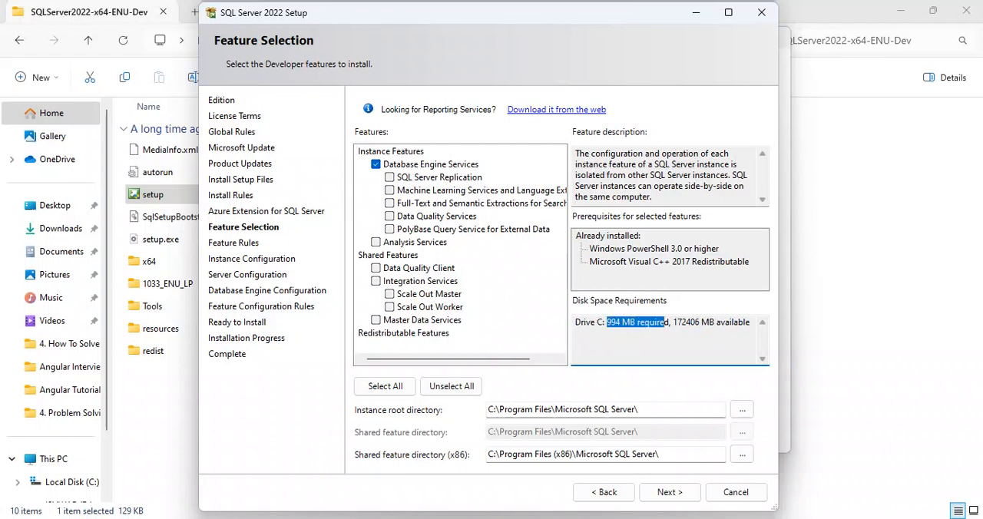
pyautogui.click(654, 323)
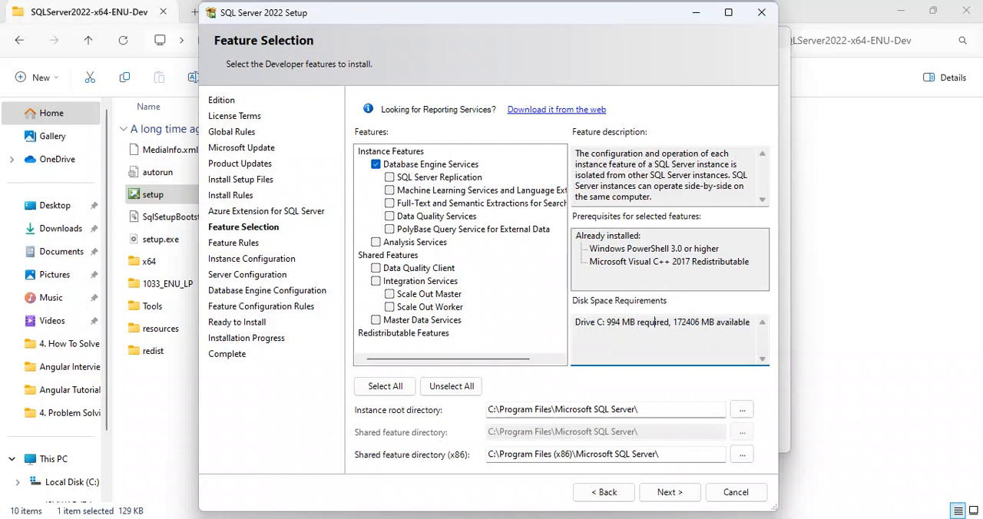
# Temporarily include Analysis Services to compare the disk space requirement, and deselect it again
pyautogui.click(376, 242)
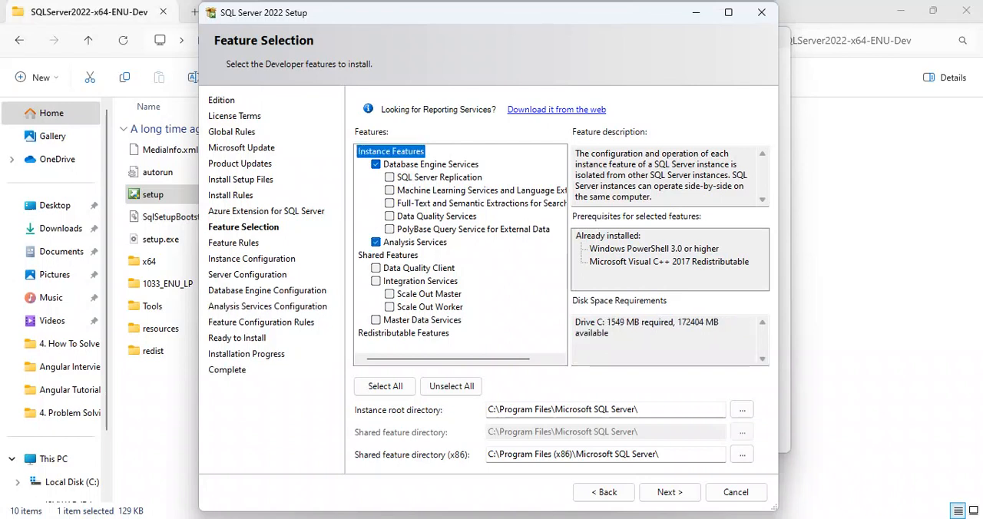
pyautogui.moveTo(607, 323); pyautogui.dragTo(639, 324)
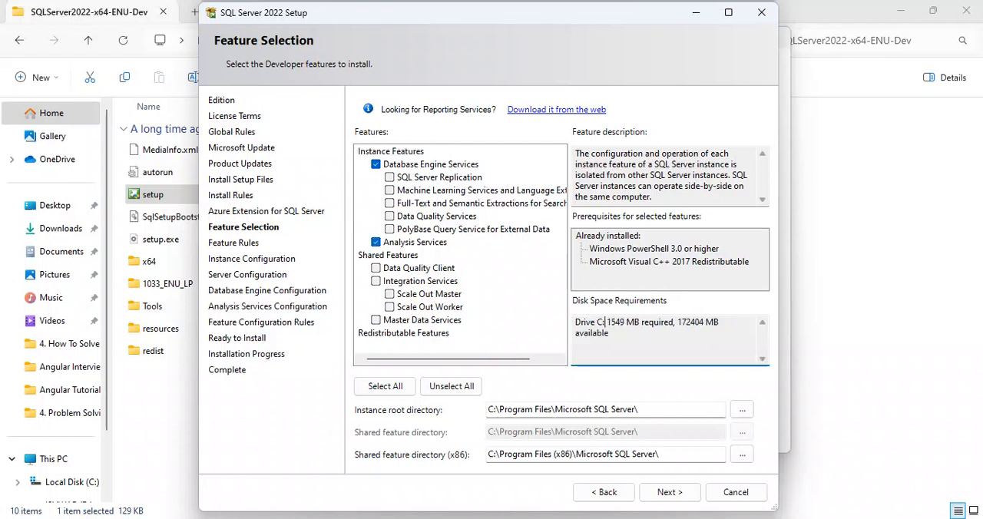
pyautogui.click(637, 340)
pyautogui.click(375, 242)
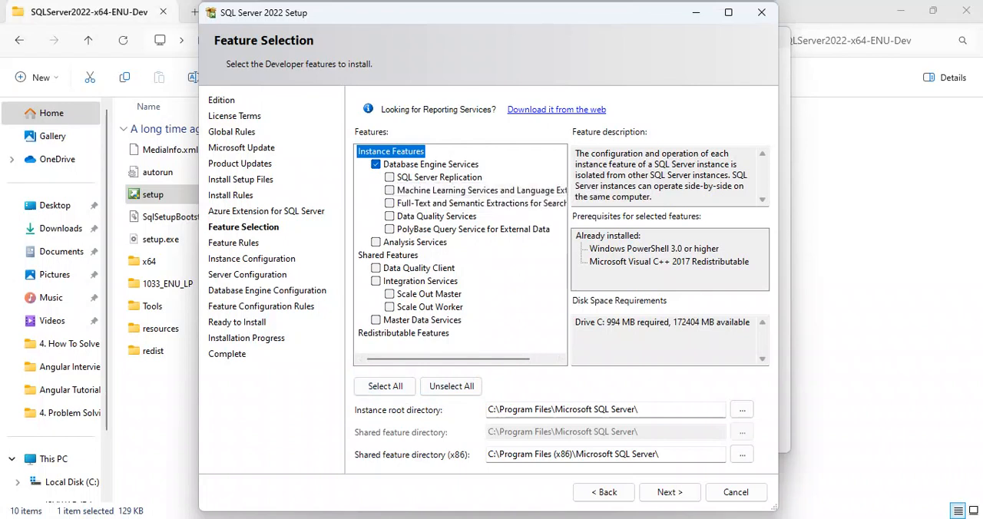
# Review the instance root and shared feature (x86) directories, keep the default paths and continue to the instance configuration
pyautogui.moveTo(639, 409); pyautogui.dragTo(488, 409)
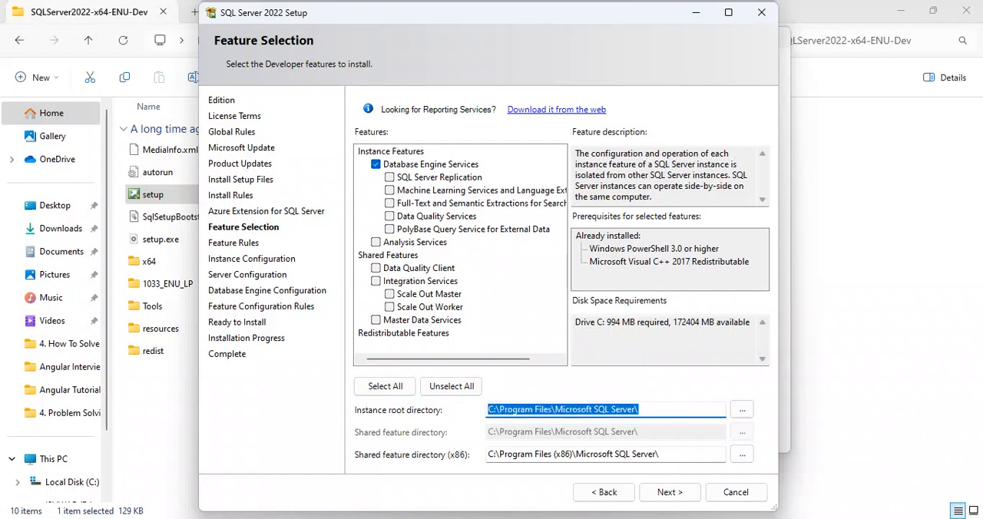
pyautogui.moveTo(659, 454); pyautogui.dragTo(488, 454)
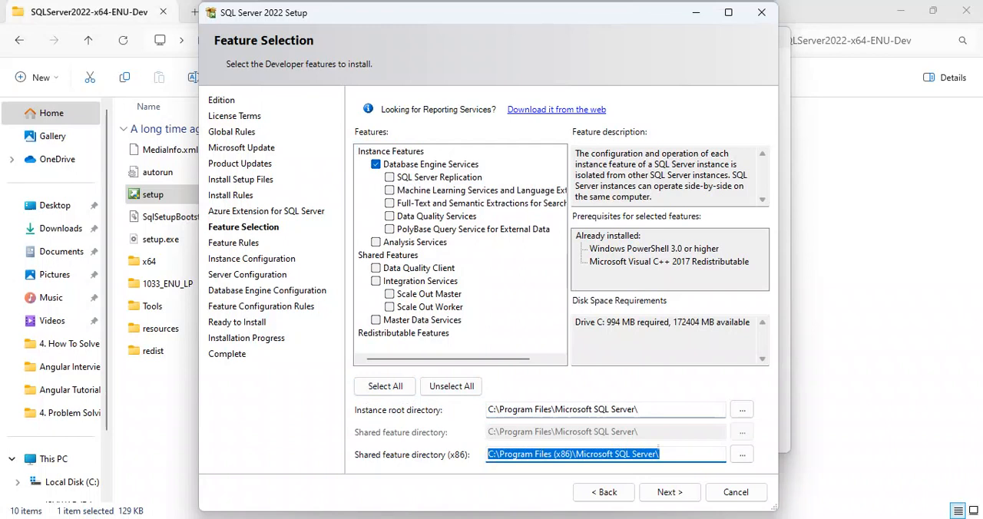
pyautogui.click(560, 454)
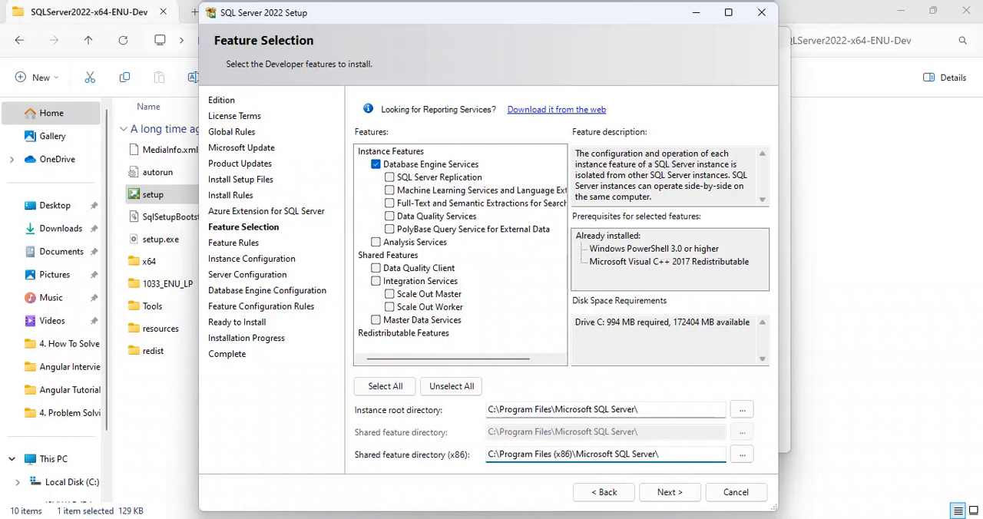
pyautogui.click(670, 493)
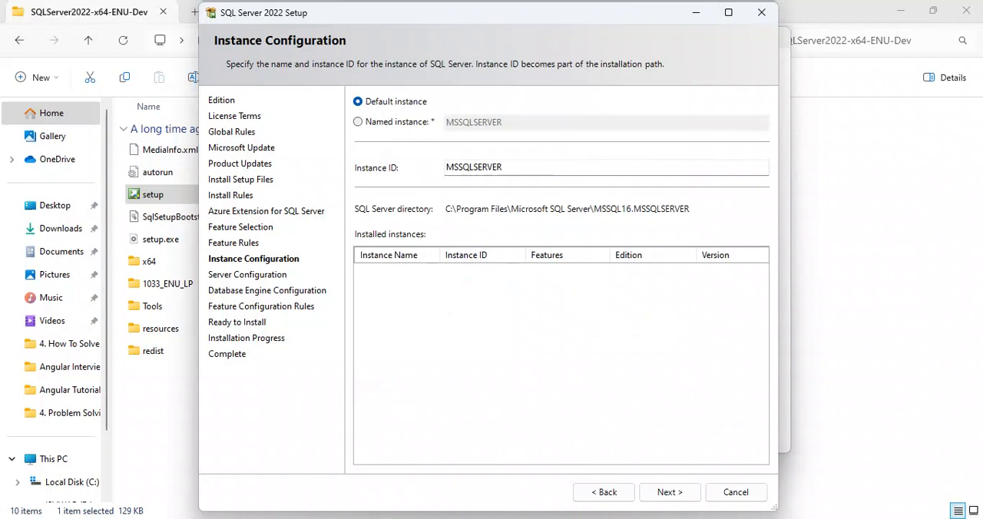
# Configure a named instance called ISHWAR_ACADEMY and continue to the server configuration
pyautogui.moveTo(504, 167); pyautogui.dragTo(446, 168)
pyautogui.click(517, 167)
pyautogui.click(358, 122)
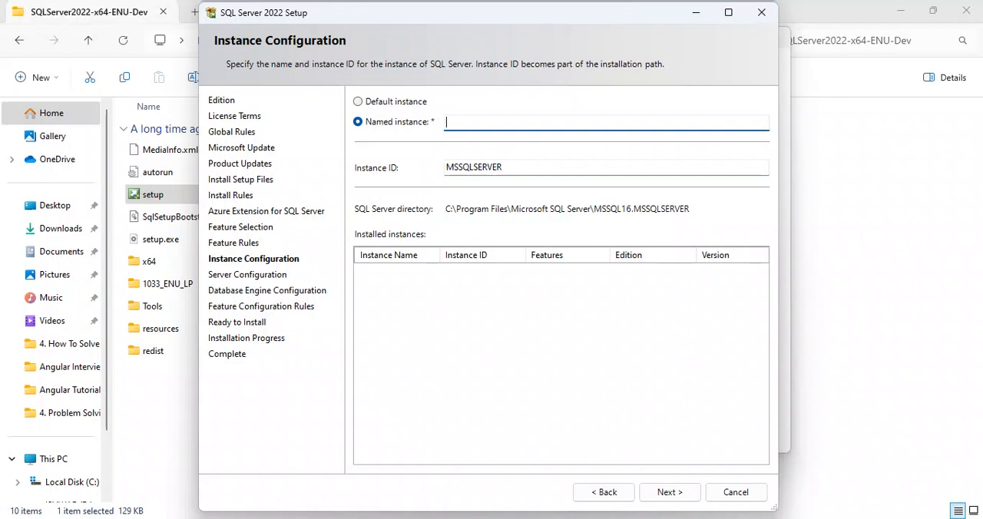
pyautogui.write('a')
pyautogui.press('BackSpace')
pyautogui.press('BackSpace')
pyautogui.press('BackSpace')
pyautogui.press('BackSpace')
pyautogui.press('BackSpace')
pyautogui.write('ISHWAR_ACA')
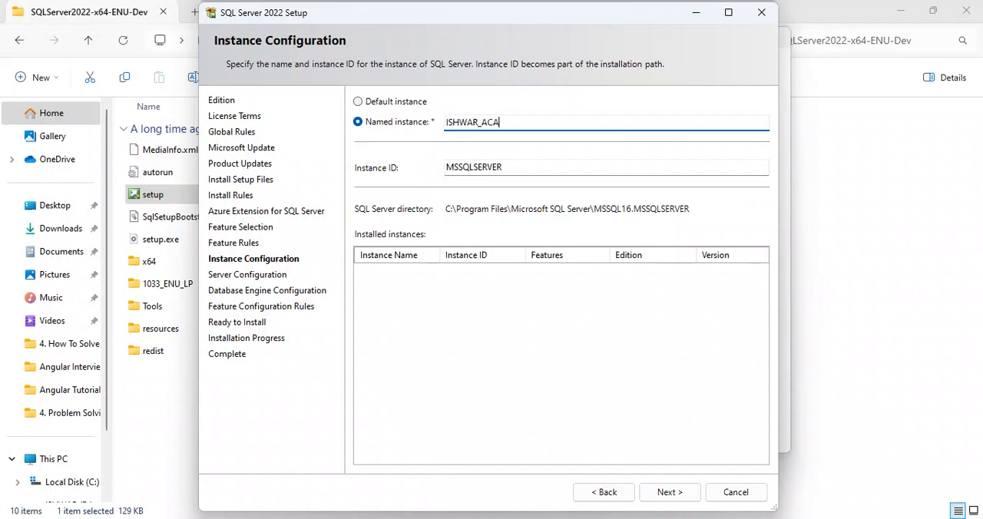
pyautogui.write('DEMY')
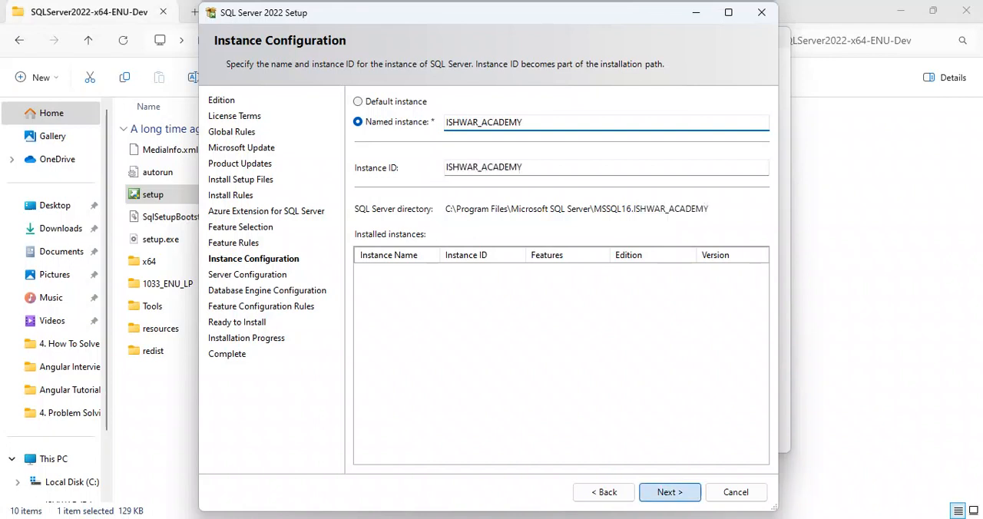
pyautogui.click(669, 492)
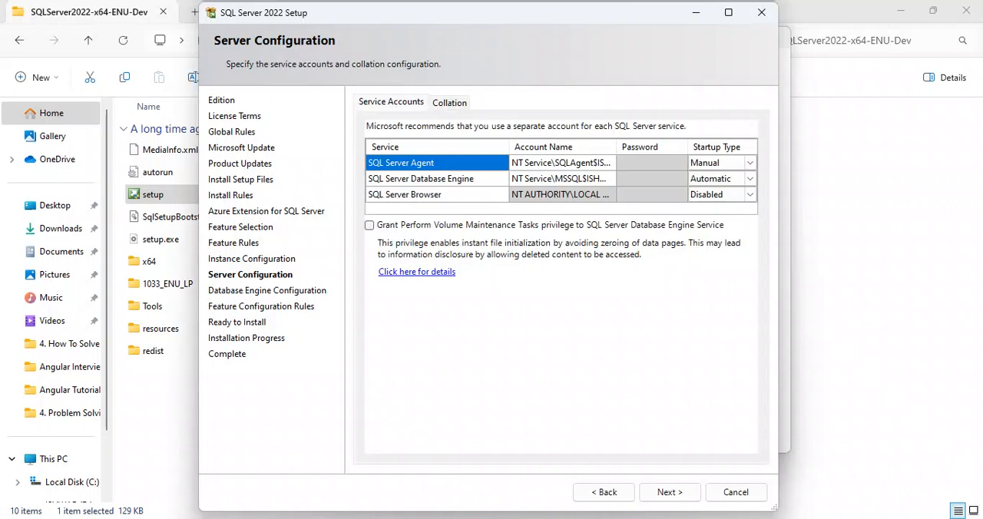
# Review the Database Engine and Browser service accounts, keep their defaults and continue to the database engine configuration
pyautogui.click(437, 179)
pyautogui.click(437, 195)
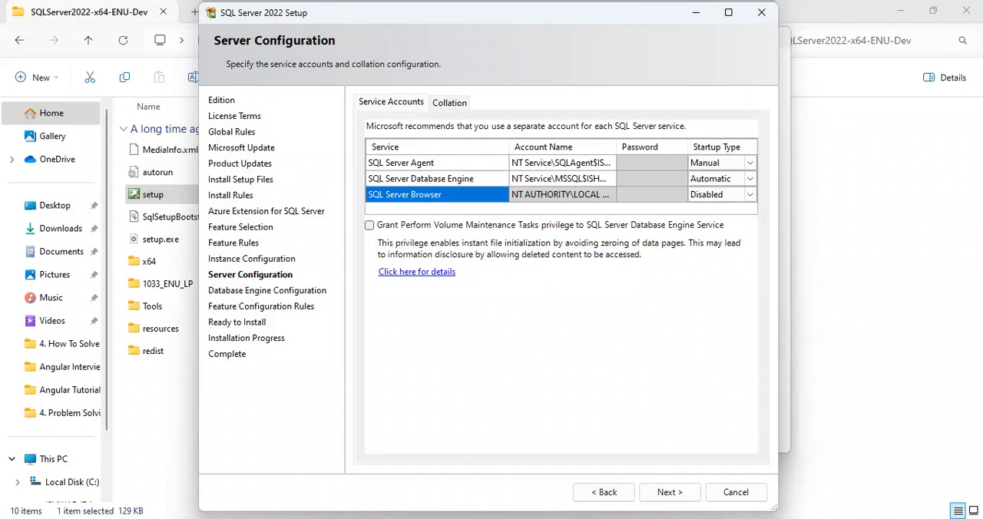
pyautogui.click(669, 493)
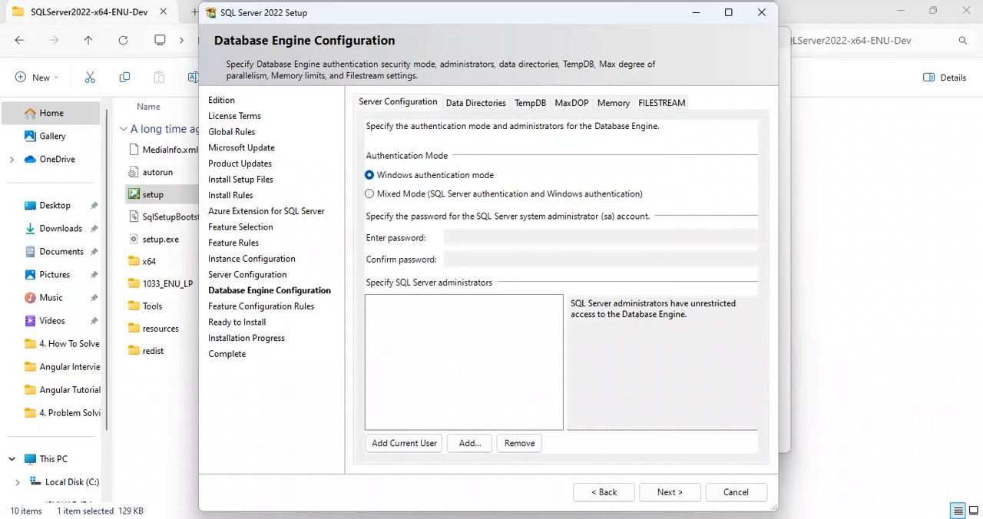
# Set the authentication mode to Mixed Mode, then enter and confirm the password for the system administrator (sa) account
pyautogui.click(370, 194)
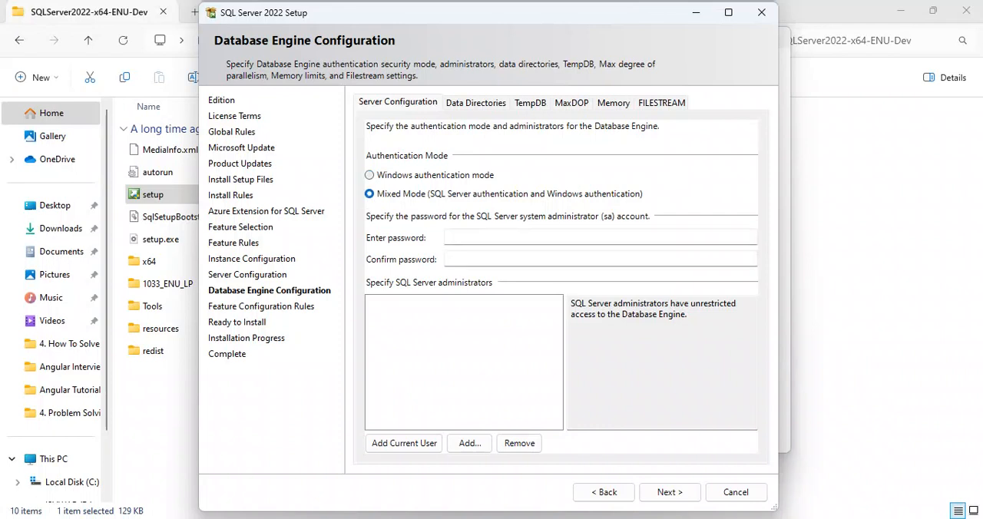
pyautogui.click(450, 238)
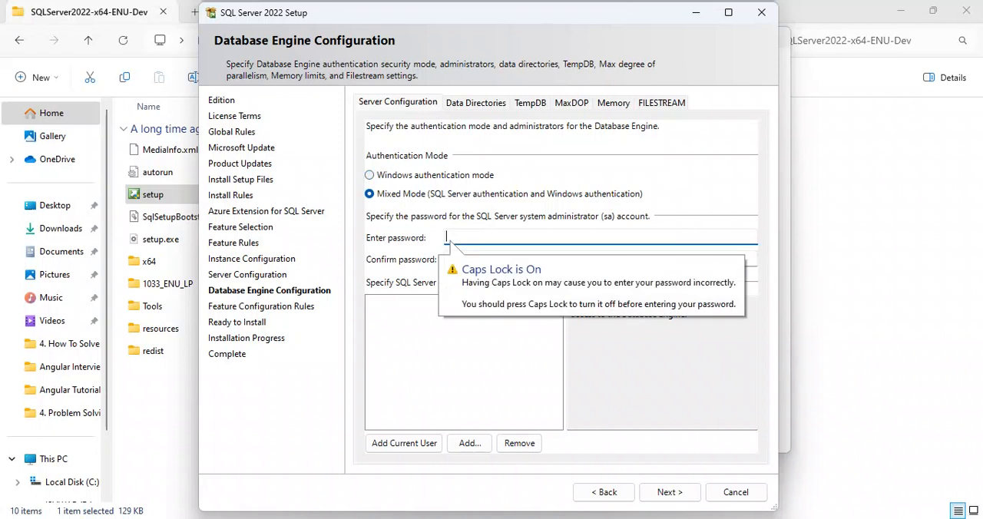
pyautogui.press('capslock')
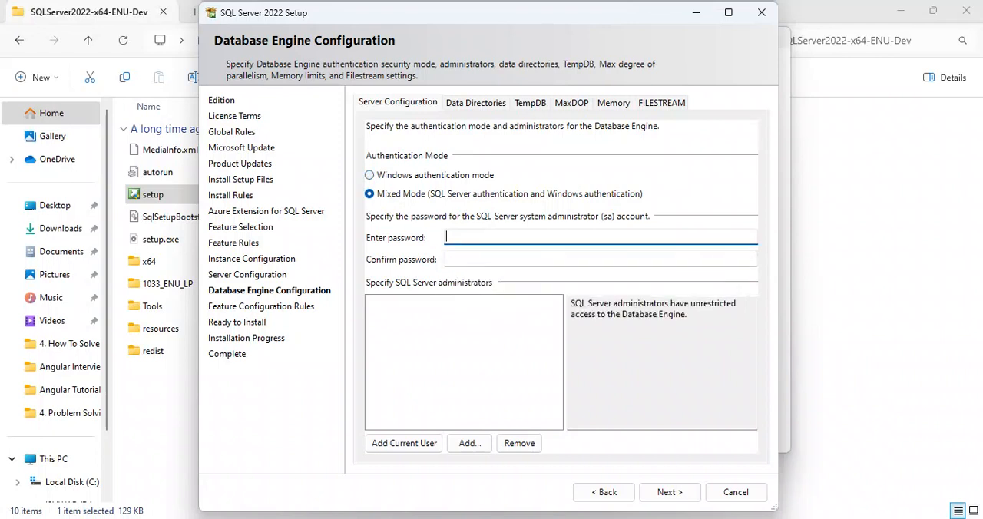
pyautogui.write('1234567')
pyautogui.press('Tab')
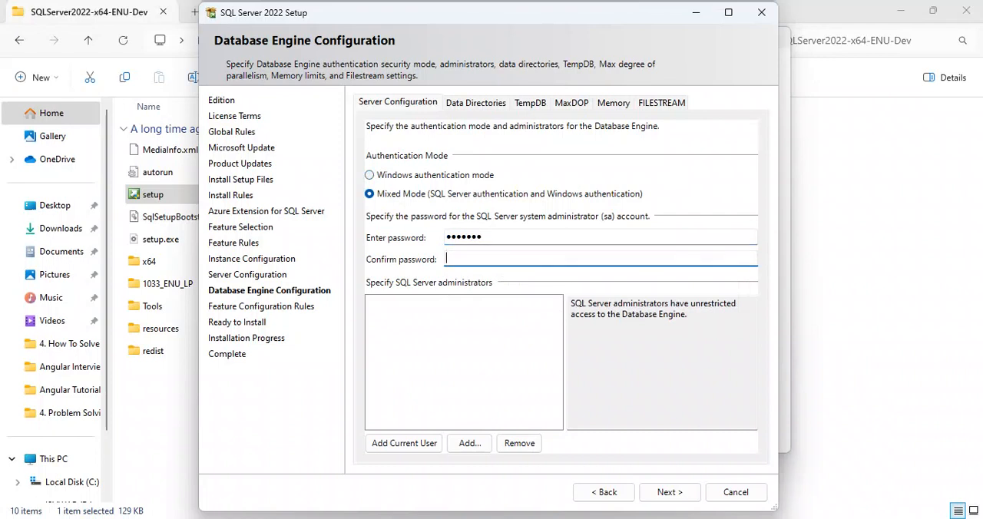
pyautogui.write('1234567')
pyautogui.press('Tab')
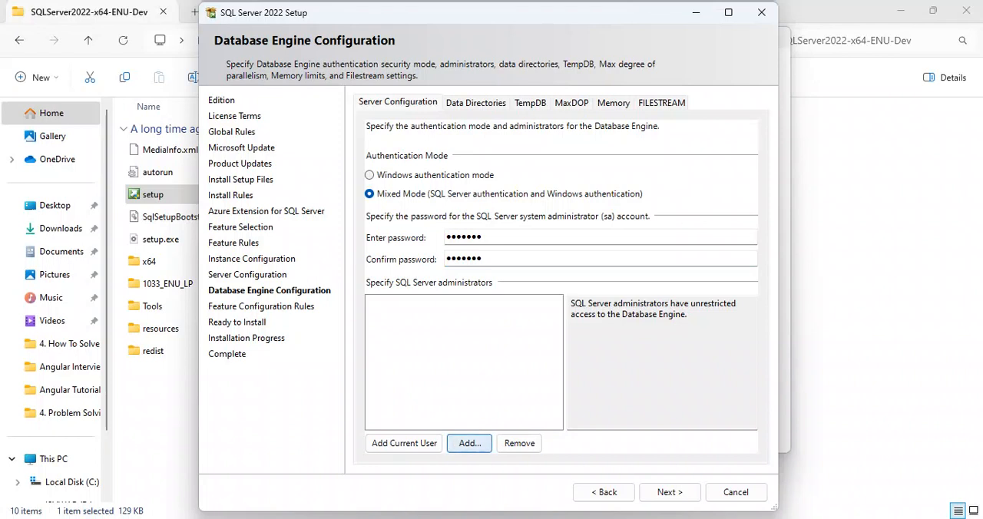
pyautogui.click(469, 443)
pyautogui.click(244, 190)
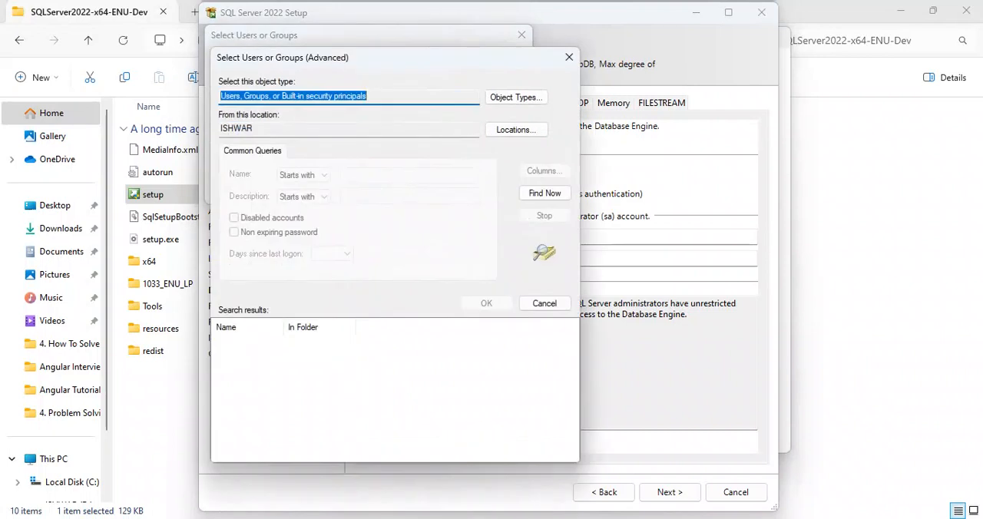
pyautogui.click(569, 57)
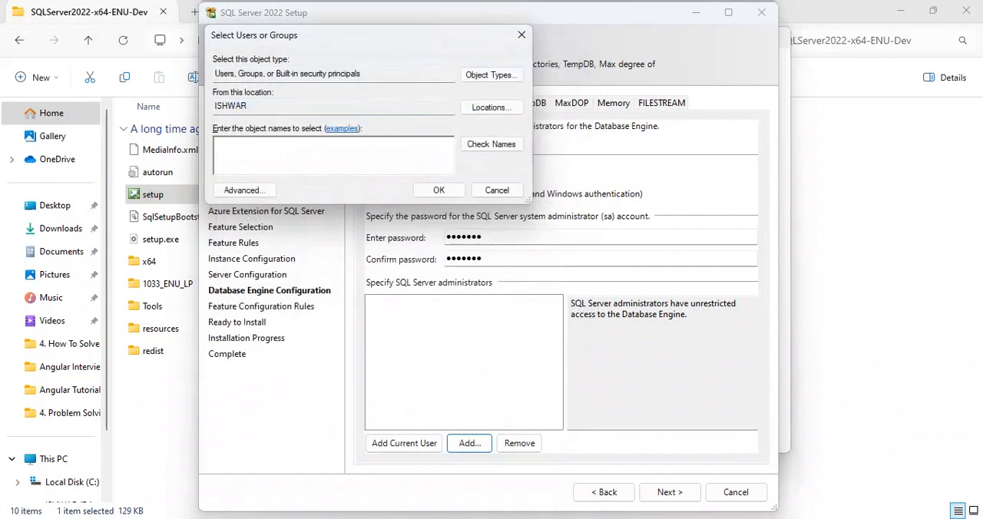
pyautogui.click(497, 190)
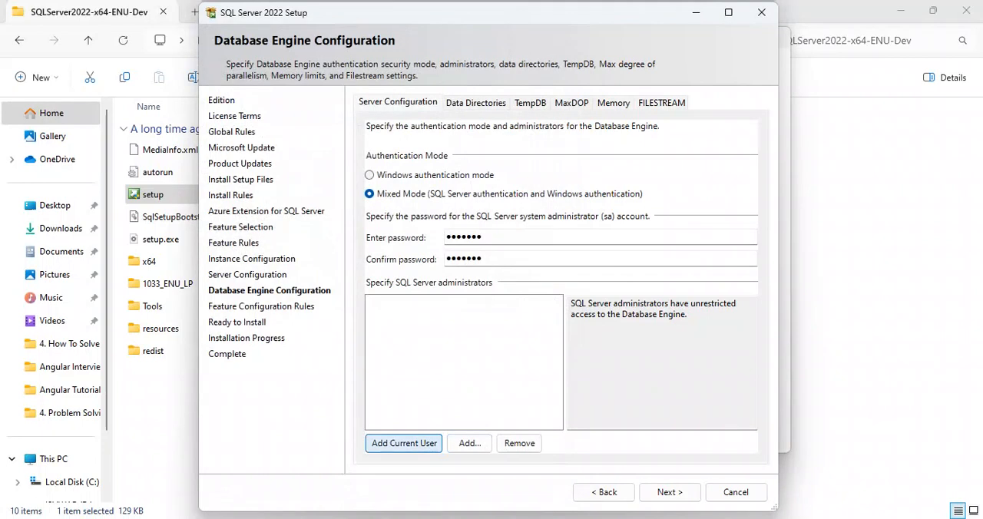
# Add the current Windows user as SQL Server administrator and, after reviewing the data directories, TempDB, MaxDOP, Memory and FILESTREAM defaults, continue to the installation summary
pyautogui.click(404, 443)
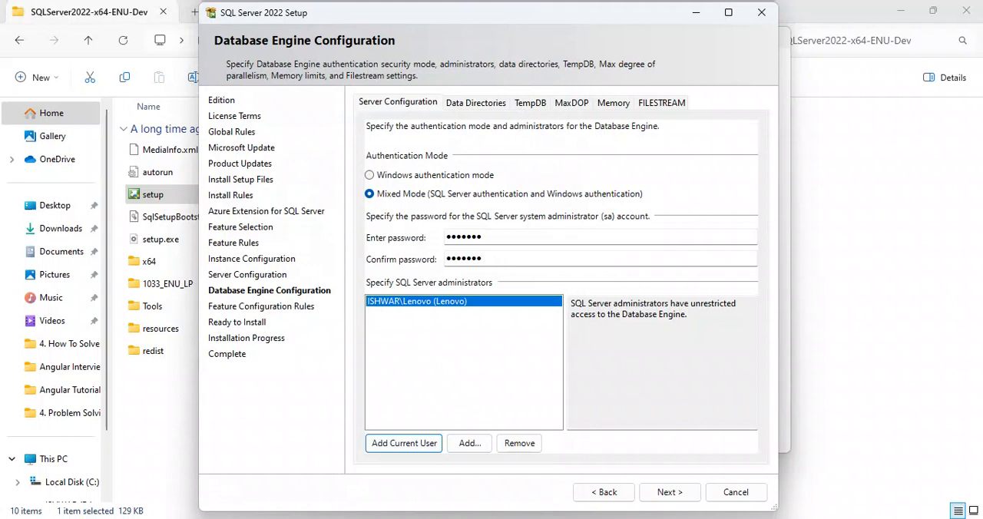
pyautogui.click(670, 492)
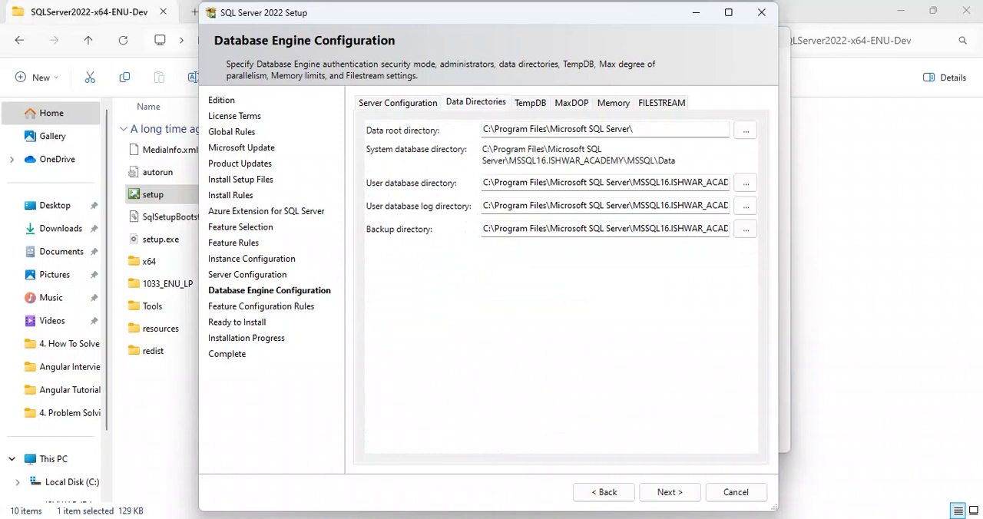
pyautogui.click(531, 103)
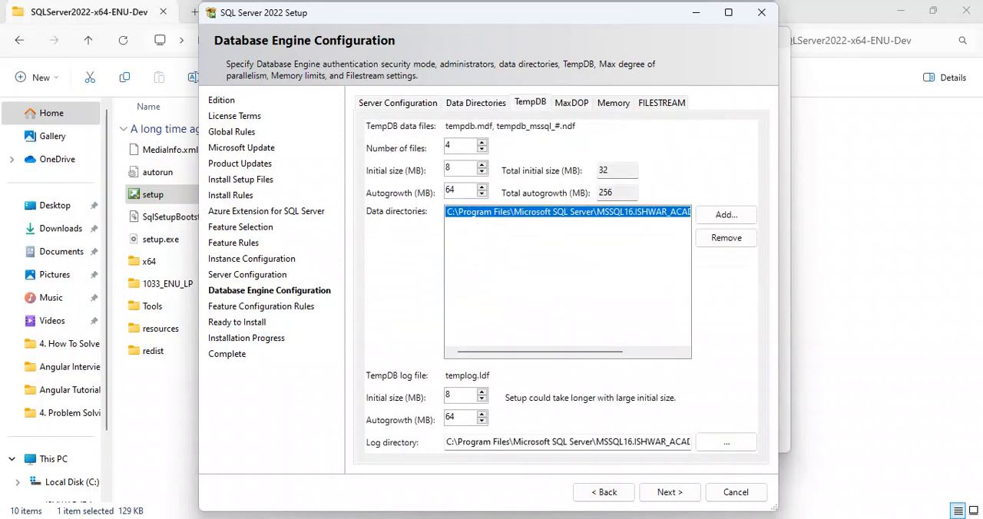
pyautogui.click(571, 103)
pyautogui.click(614, 103)
pyautogui.click(662, 103)
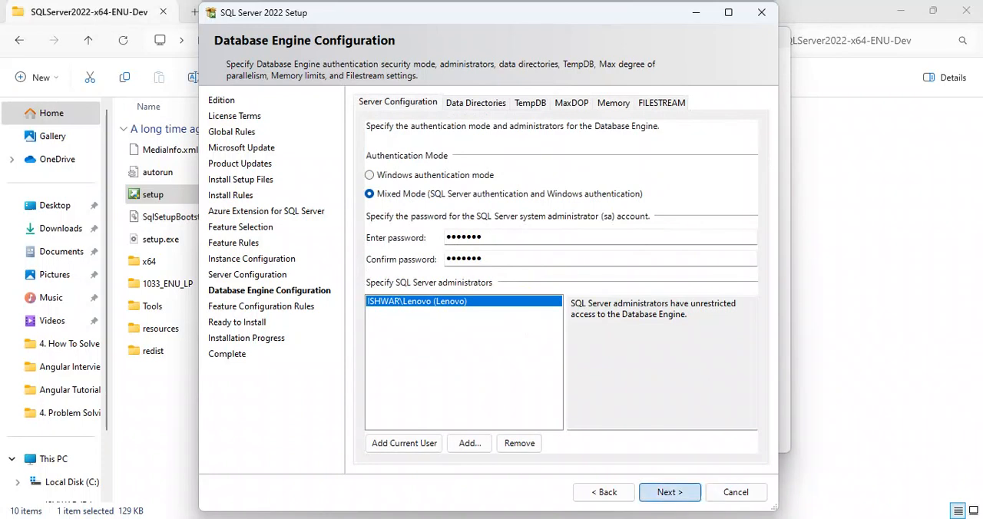
pyautogui.click(669, 492)
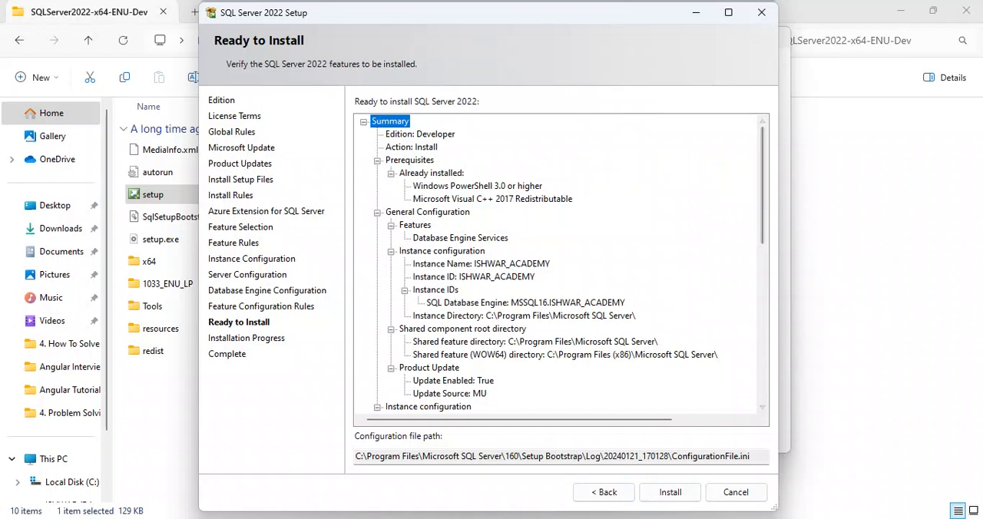
# Examine the pre-installation summary, including the features, instance configuration, Database Engine directories, TempDB, memory, security mode and administrators
pyautogui.scroll(-1, 563, 264)
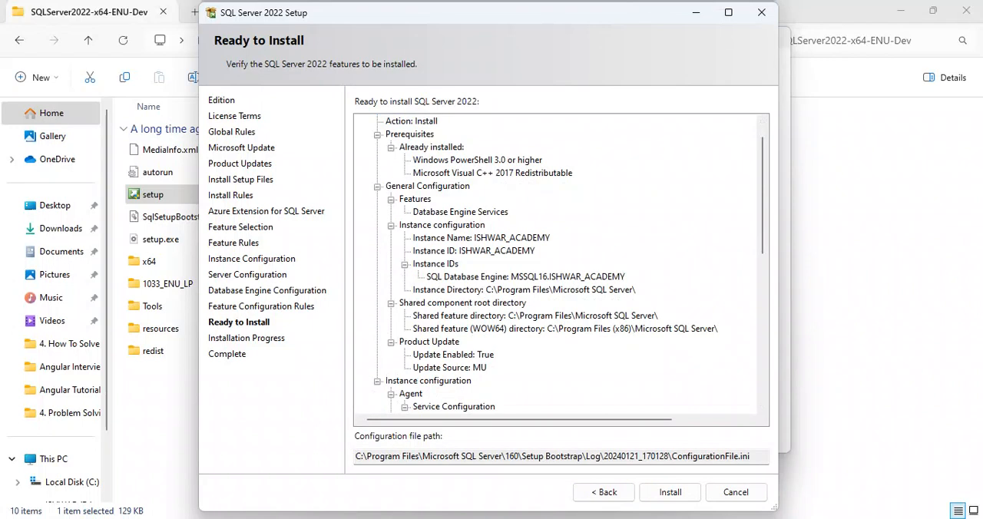
pyautogui.scroll(-2, 562, 263)
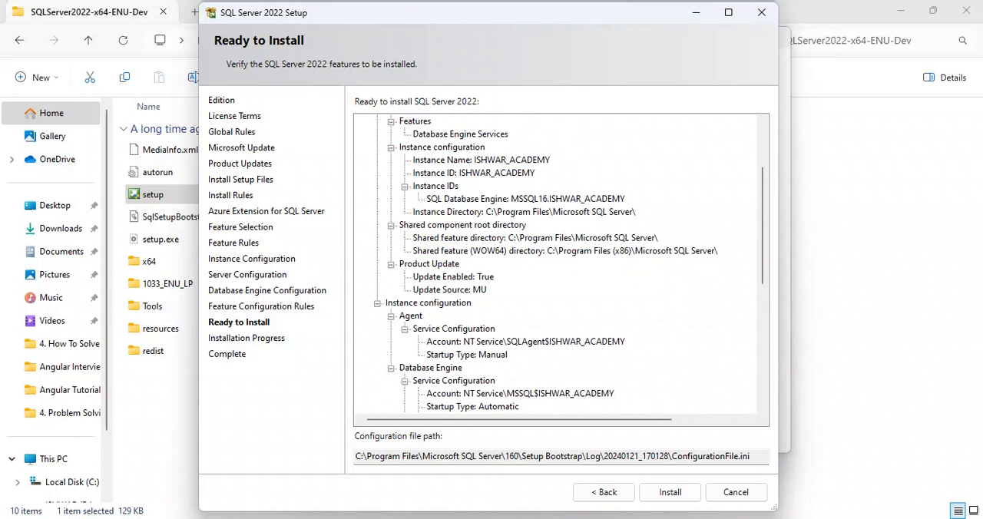
pyautogui.scroll(-4, 561, 266)
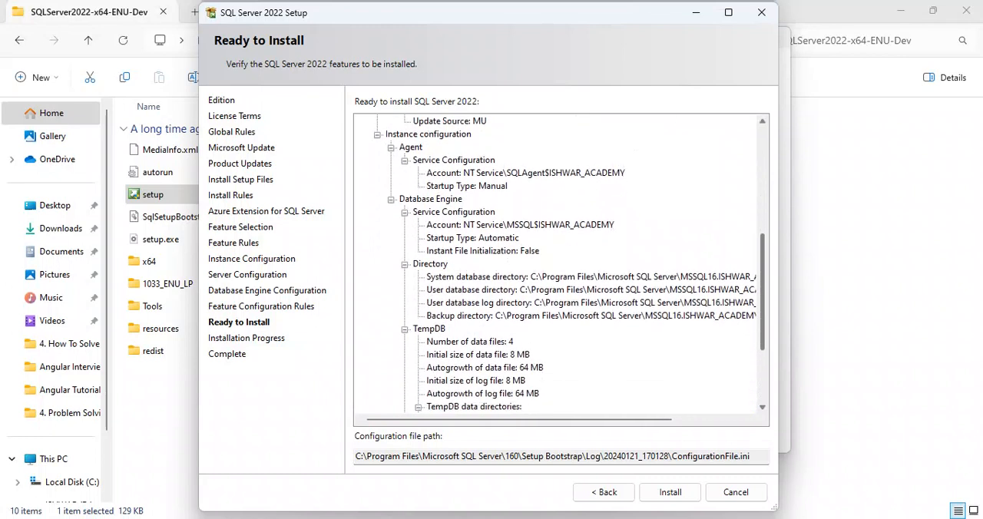
pyautogui.click(391, 147)
pyautogui.click(391, 161)
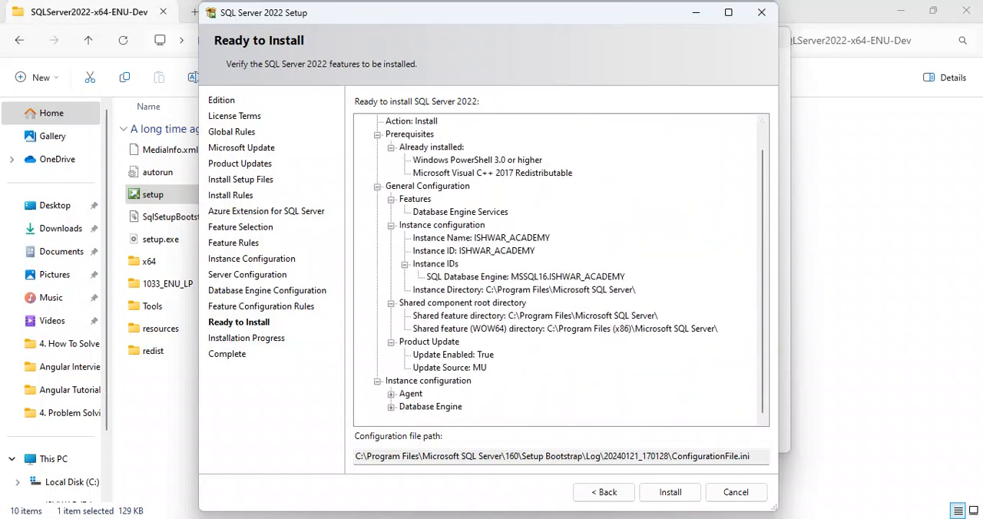
pyautogui.click(391, 407)
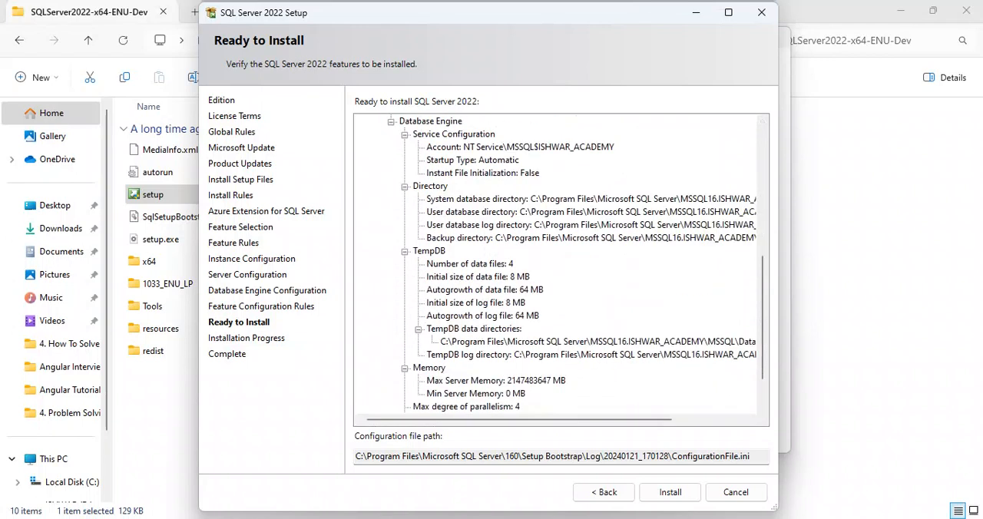
pyautogui.scroll(-2, 561, 265)
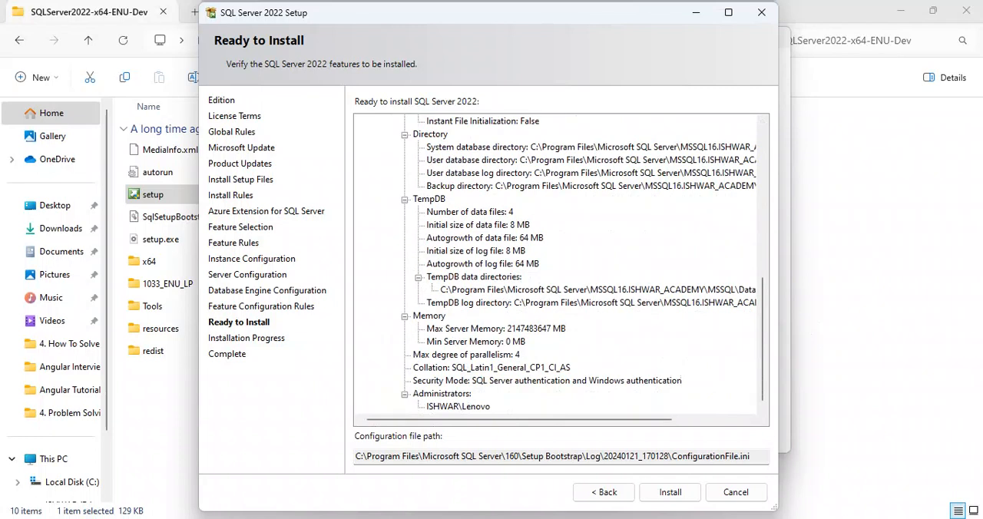
pyautogui.click(459, 407)
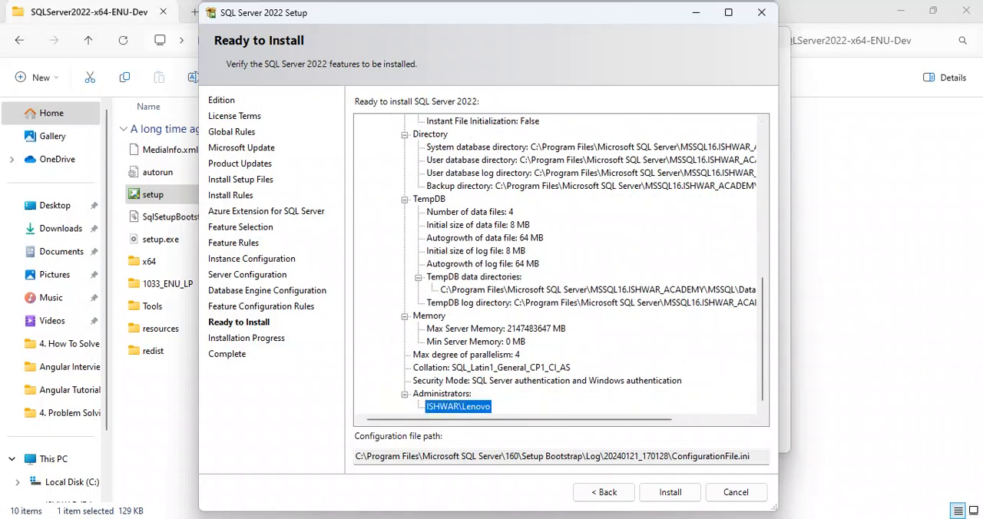
pyautogui.scroll(3, 561, 265)
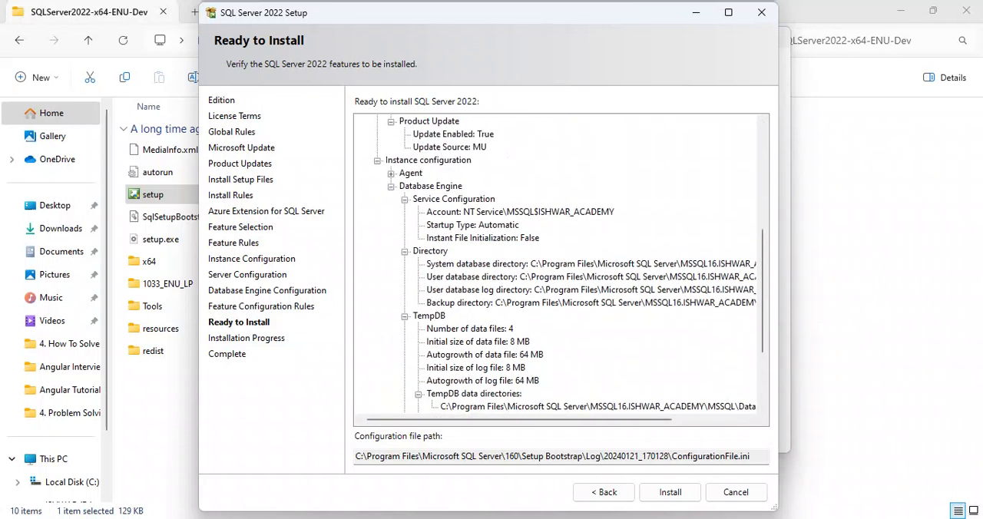
# Run the SQL Server 2022 installation and close the setup wizard when it completes
pyautogui.click(670, 492)
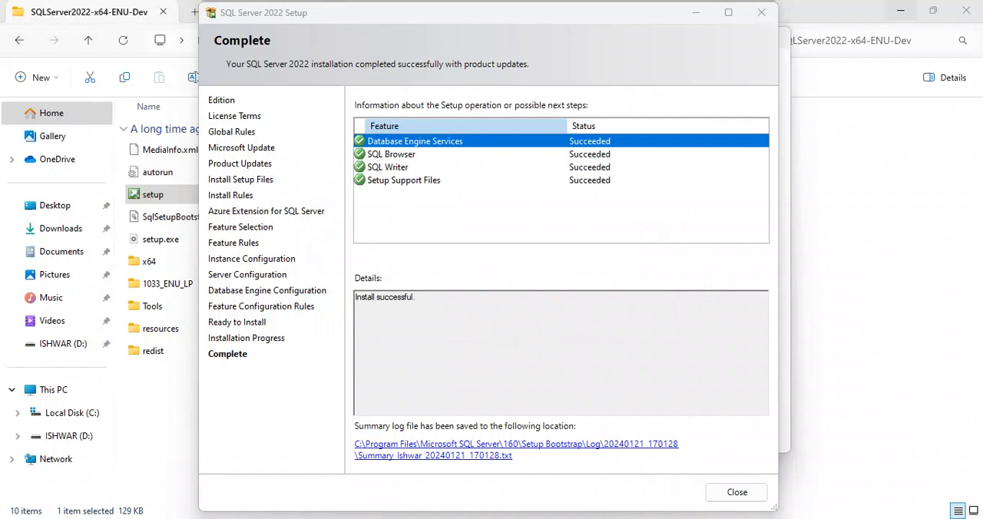
pyautogui.moveTo(356, 297); pyautogui.dragTo(415, 297)
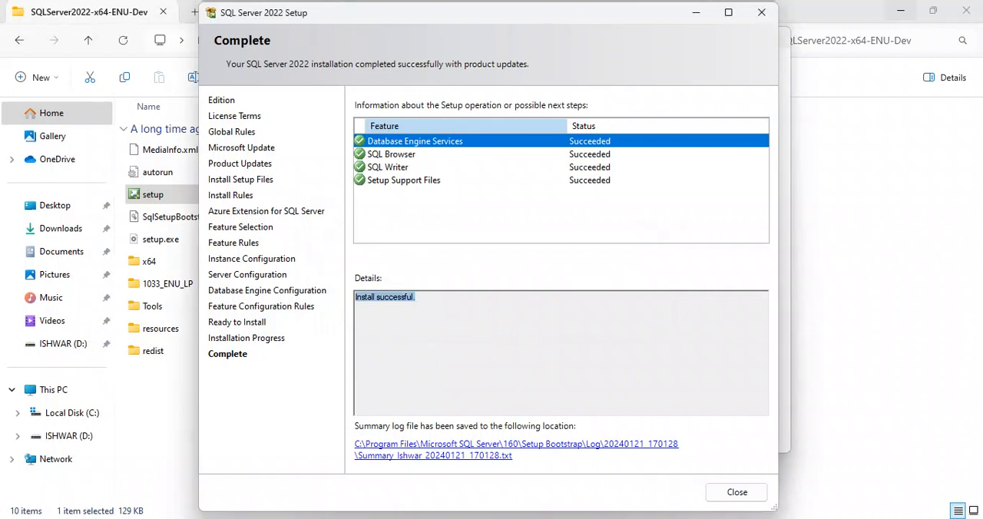
pyautogui.click(737, 492)
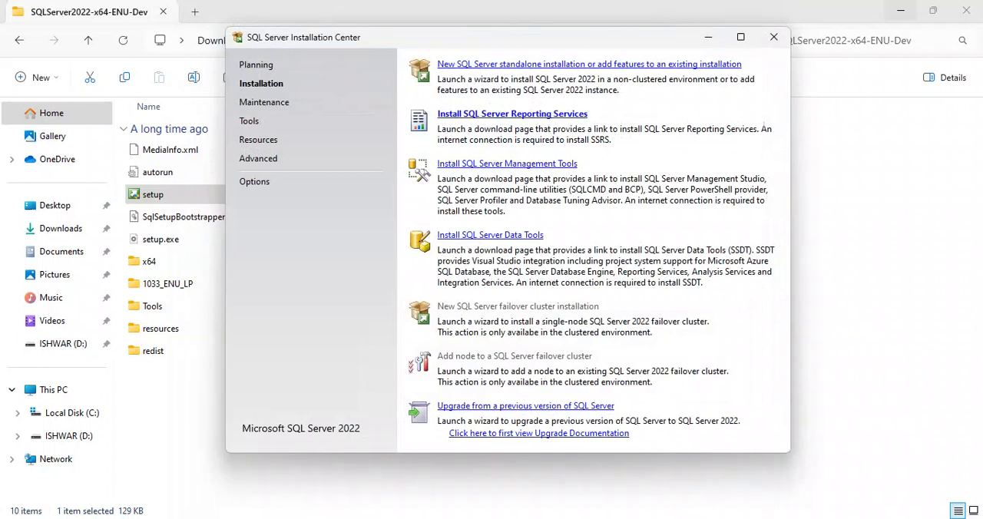
# Examine the contents of the Microsoft SQL Server 2022 folder in the list of installed Windows apps
pyautogui.press('super')
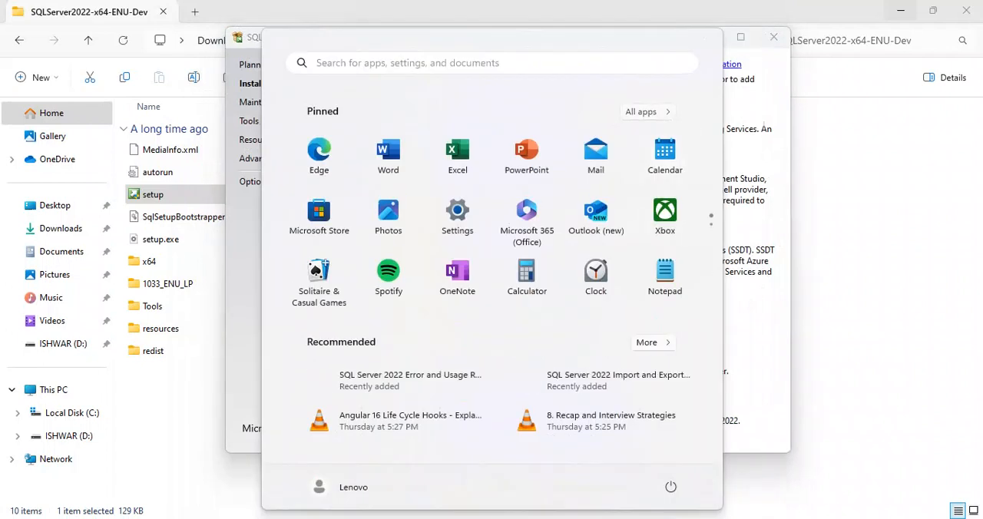
pyautogui.click(645, 112)
pyautogui.scroll(-3, 492, 308)
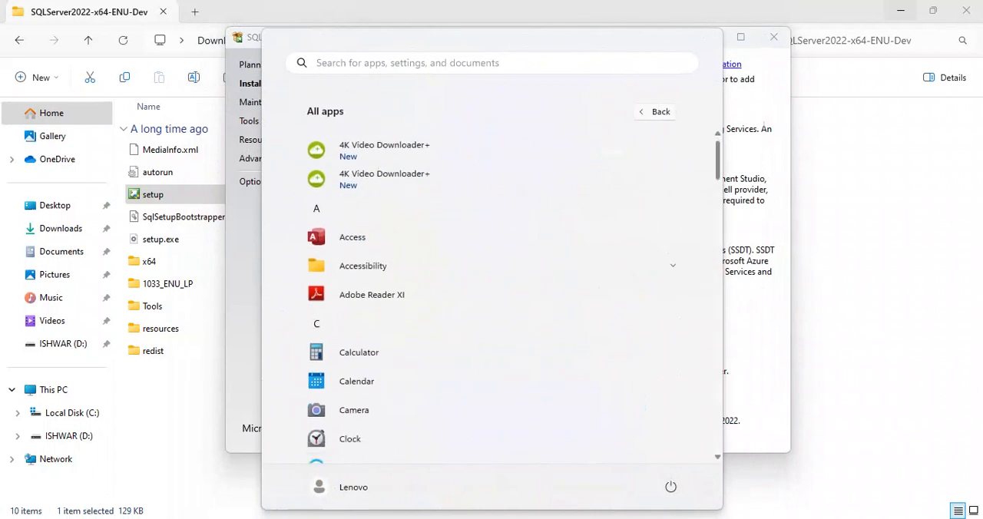
pyautogui.scroll(-10, 492, 308)
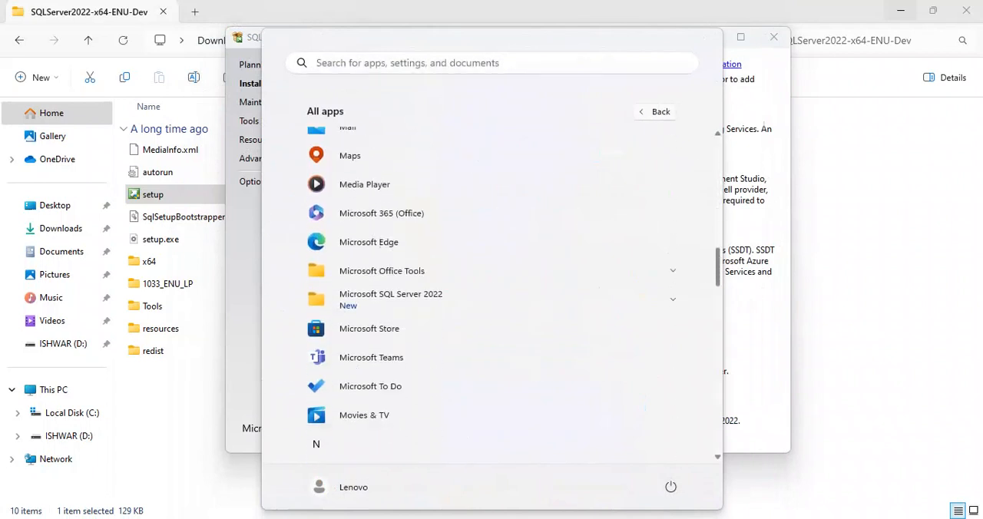
pyautogui.moveTo(718, 272); pyautogui.dragTo(717, 272)
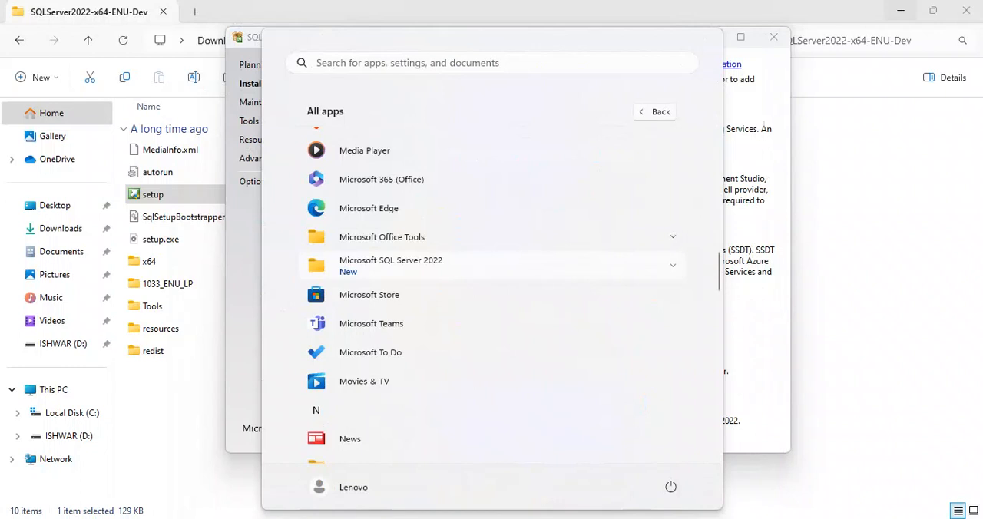
pyautogui.click(492, 268)
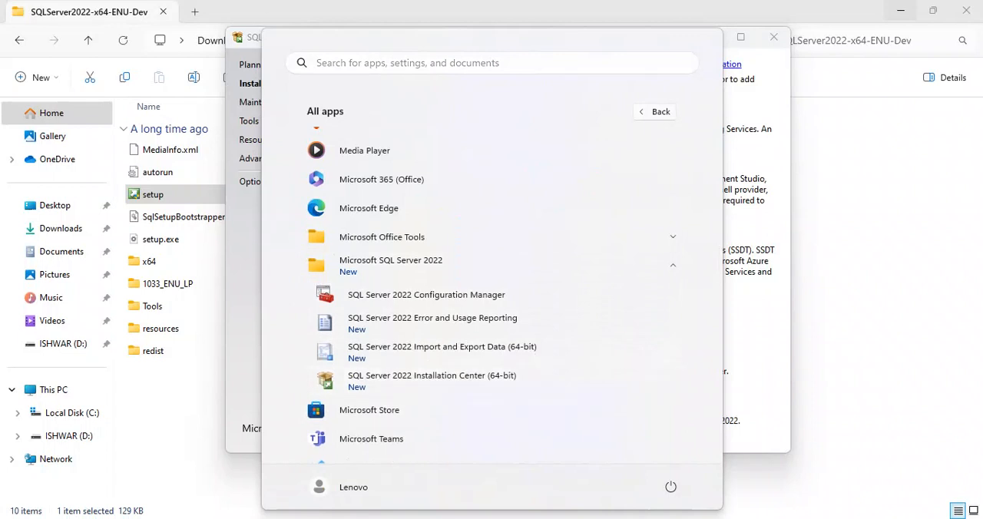
pyautogui.press('Escape')
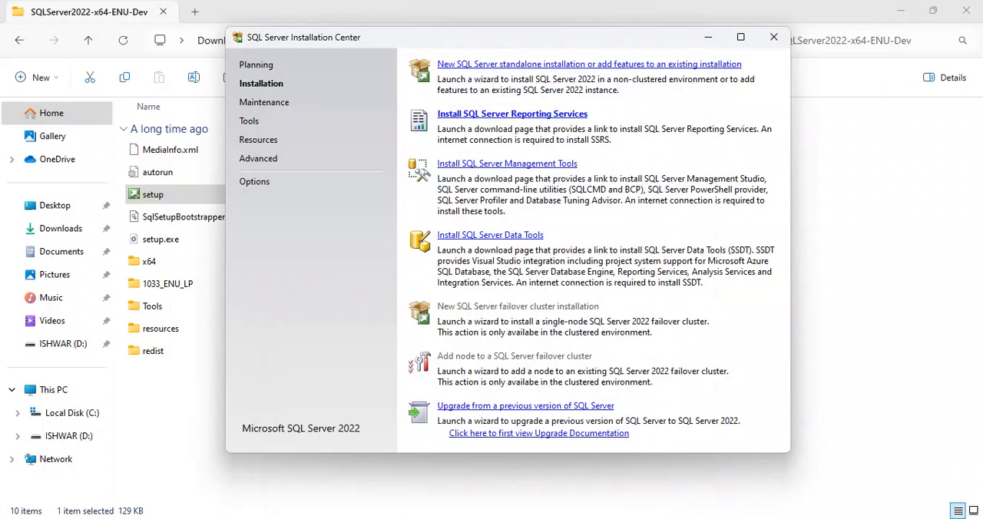